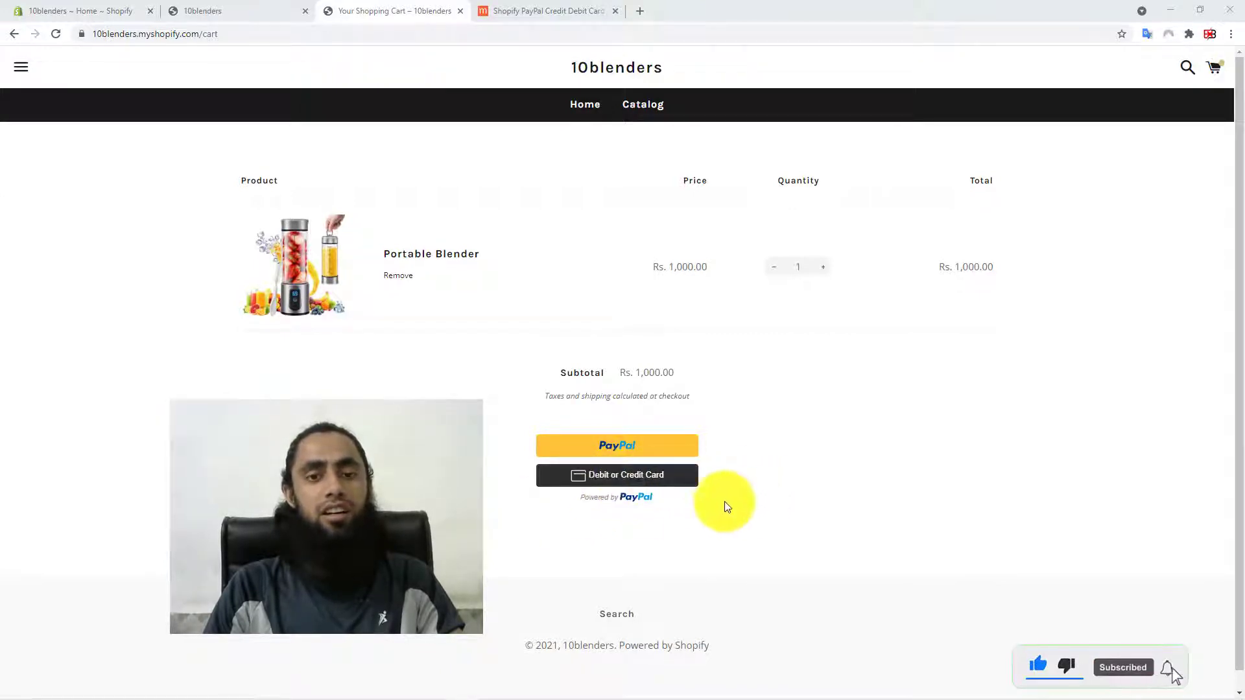
- Reload the shopping cart page and review the PayPal button scripts in the Boundless theme blog post
{"action": "left_click", "coordinate": [56, 35]}
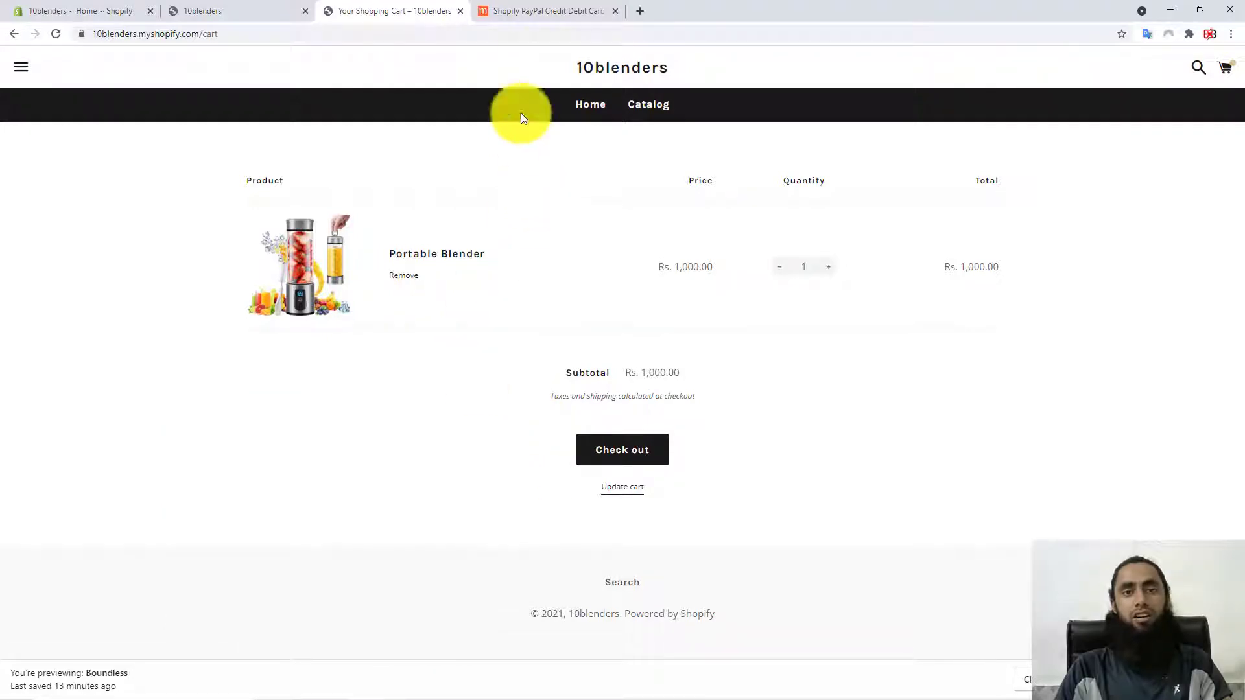
{"action": "left_click", "coordinate": [527, 9]}
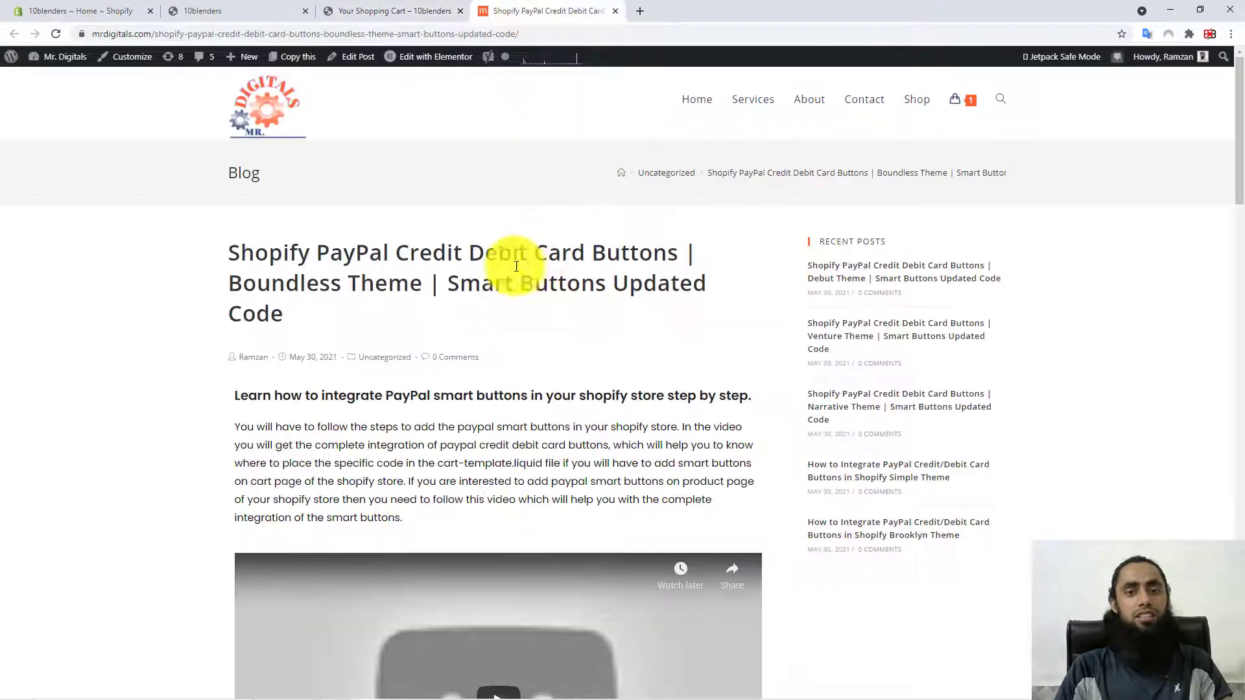
{"action": "scroll", "coordinate": [453, 331], "scroll_direction": "down", "scroll_amount": 15}
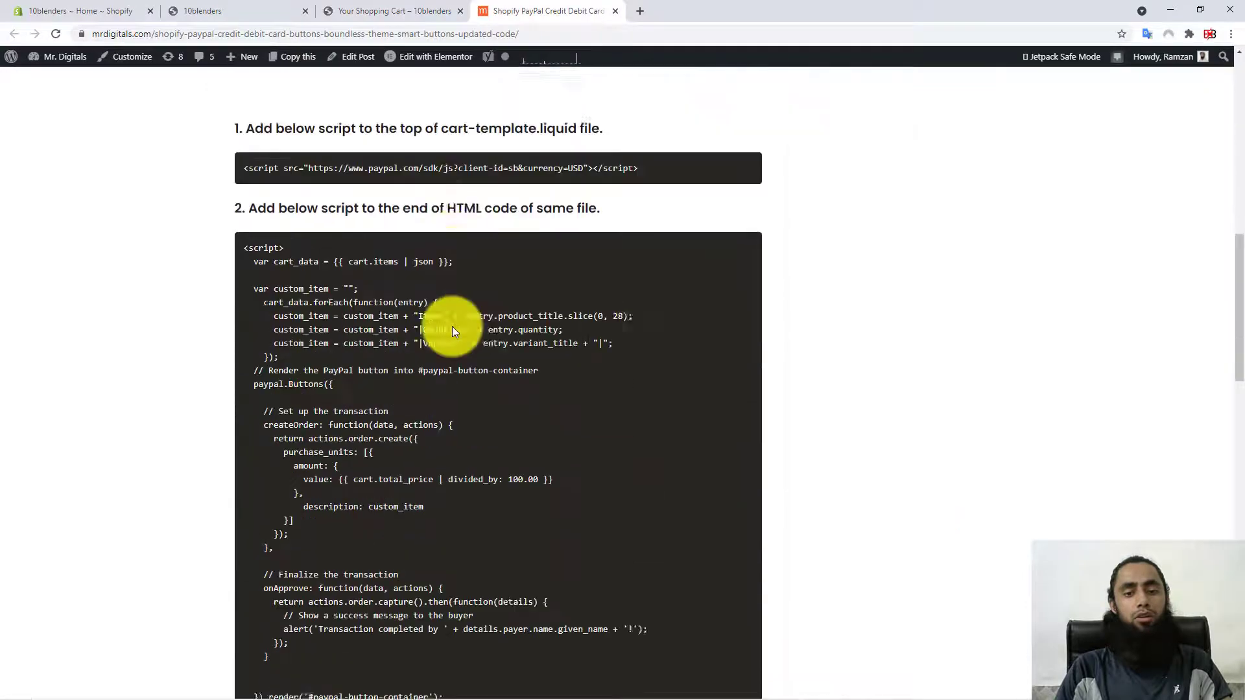
{"action": "scroll", "coordinate": [453, 327], "scroll_direction": "up", "scroll_amount": 6}
{"action": "scroll", "coordinate": [453, 326], "scroll_direction": "up", "scroll_amount": 10}
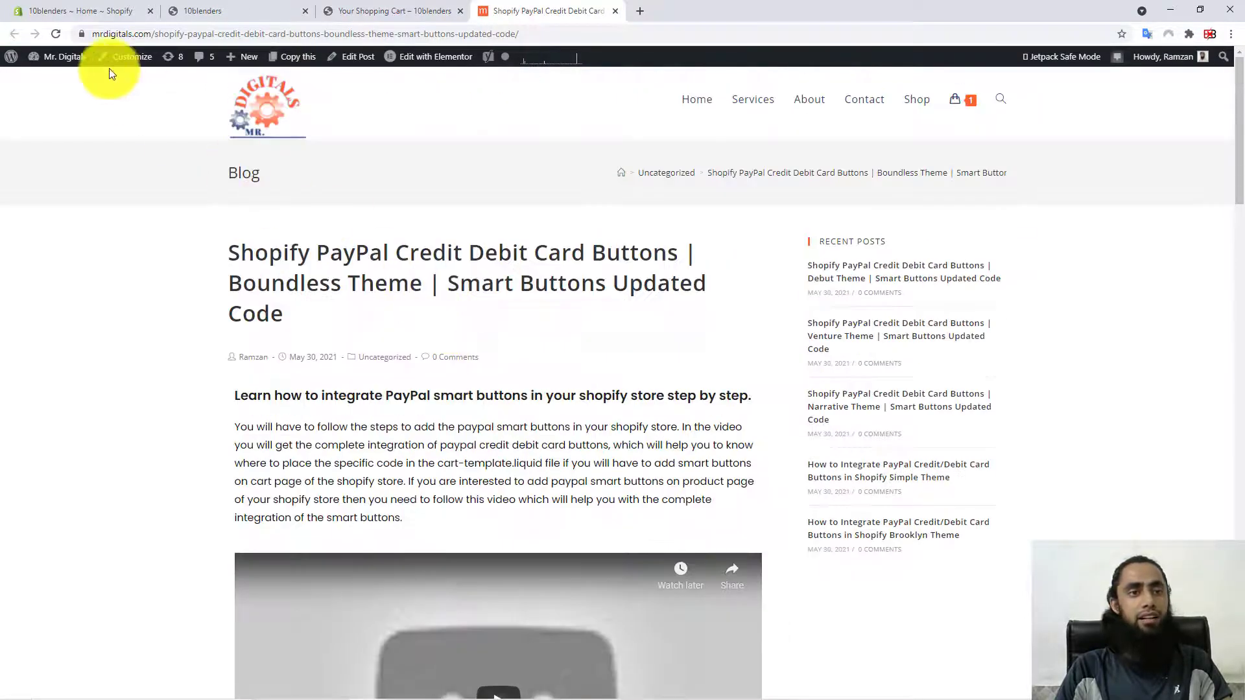
- Look over the 10blenders storefront home page from its banner down to the listed product
{"action": "left_click", "coordinate": [191, 8]}
{"action": "scroll", "coordinate": [610, 333], "scroll_direction": "down", "scroll_amount": 10}
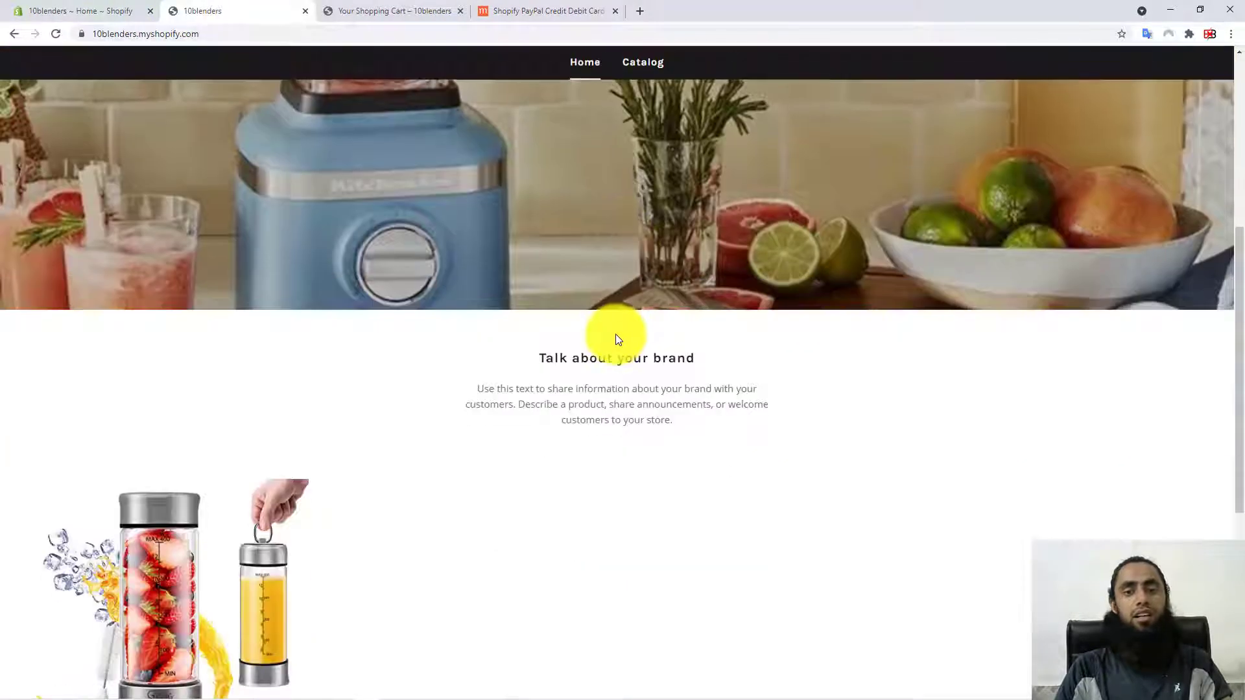
{"action": "scroll", "coordinate": [615, 333], "scroll_direction": "up", "scroll_amount": 3}
{"action": "scroll", "coordinate": [615, 338], "scroll_direction": "up", "scroll_amount": 6}
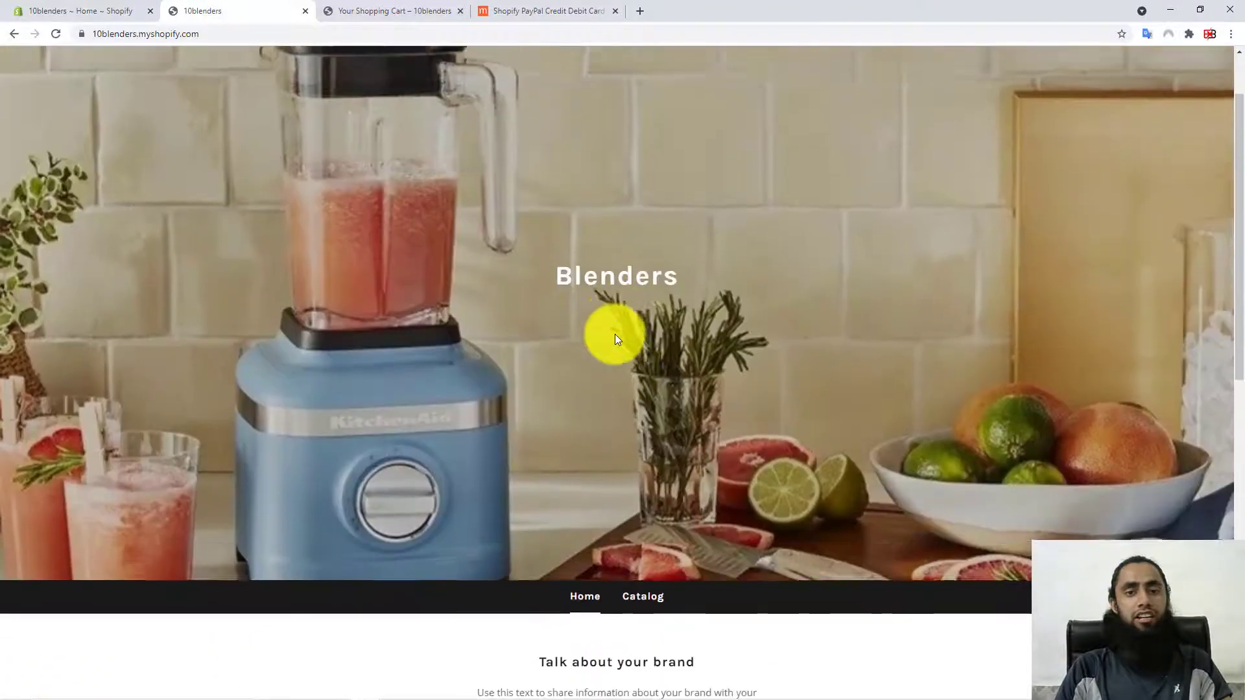
{"action": "scroll", "coordinate": [614, 337], "scroll_direction": "down", "scroll_amount": 7}
{"action": "scroll", "coordinate": [546, 387], "scroll_direction": "up", "scroll_amount": 8}
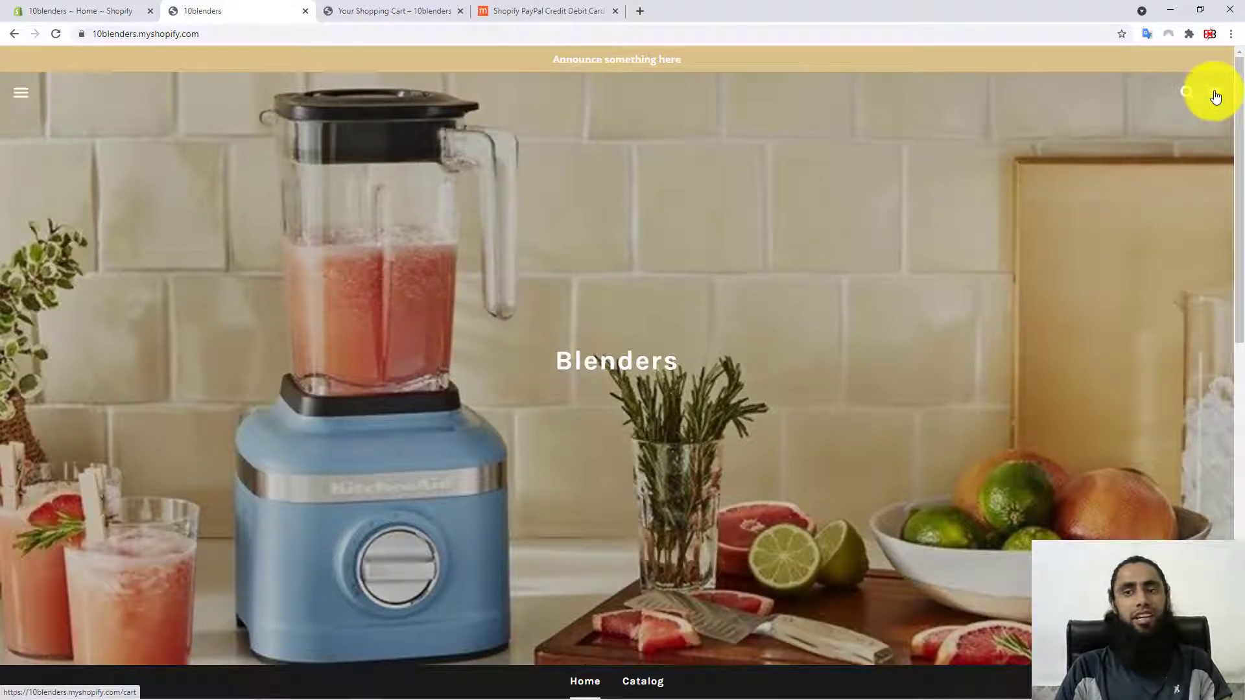
- Add the Portable Blender to the cart from its product page and hide the theme preview bar
{"action": "scroll", "coordinate": [551, 411], "scroll_direction": "down", "scroll_amount": 10}
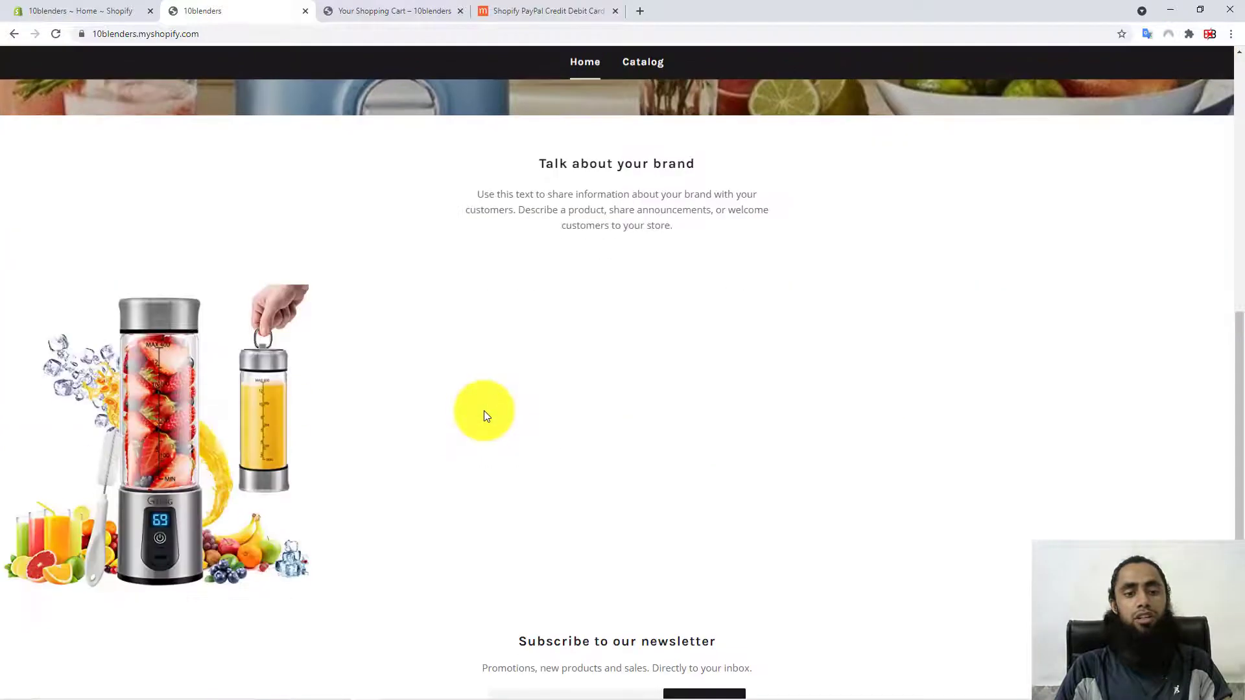
{"action": "left_click", "coordinate": [154, 419]}
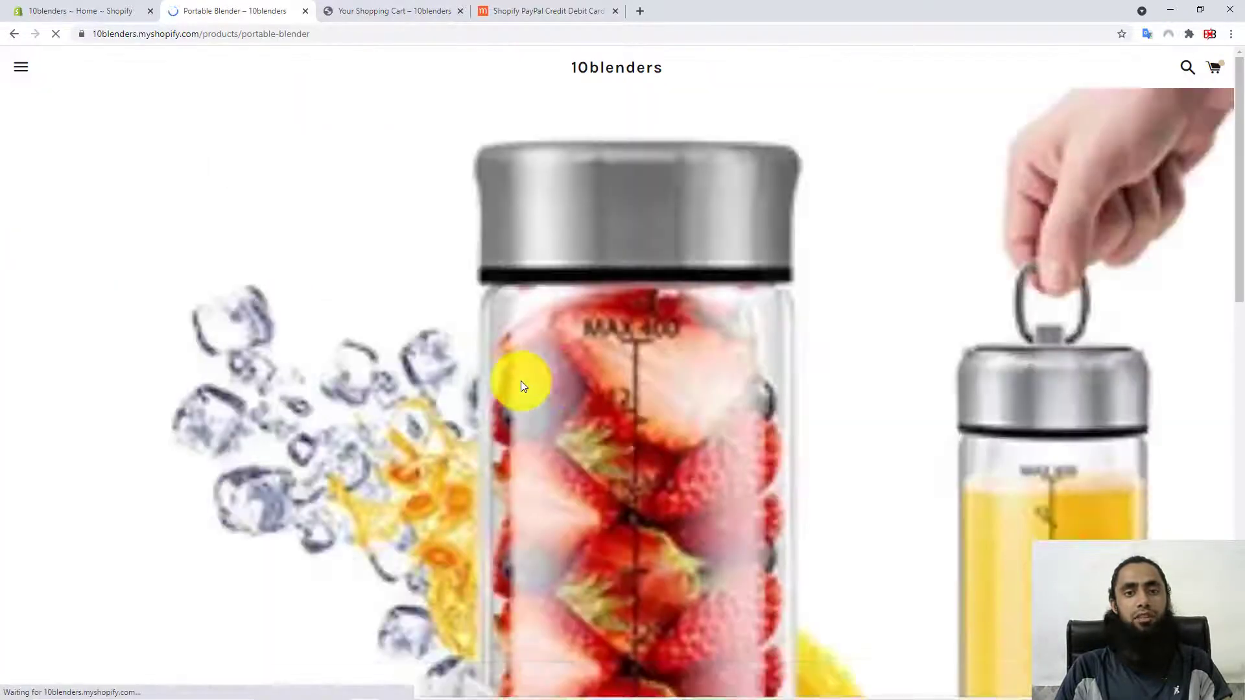
{"action": "scroll", "coordinate": [841, 342], "scroll_direction": "down", "scroll_amount": 15}
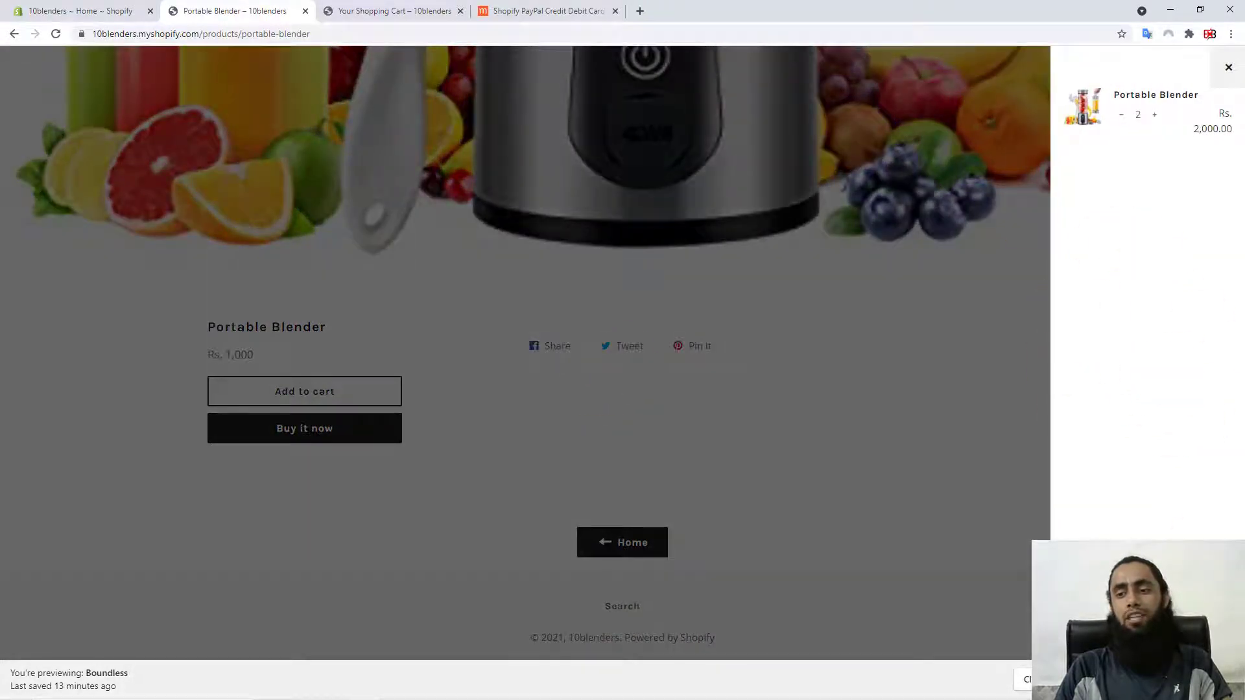
{"action": "left_click", "coordinate": [1205, 680]}
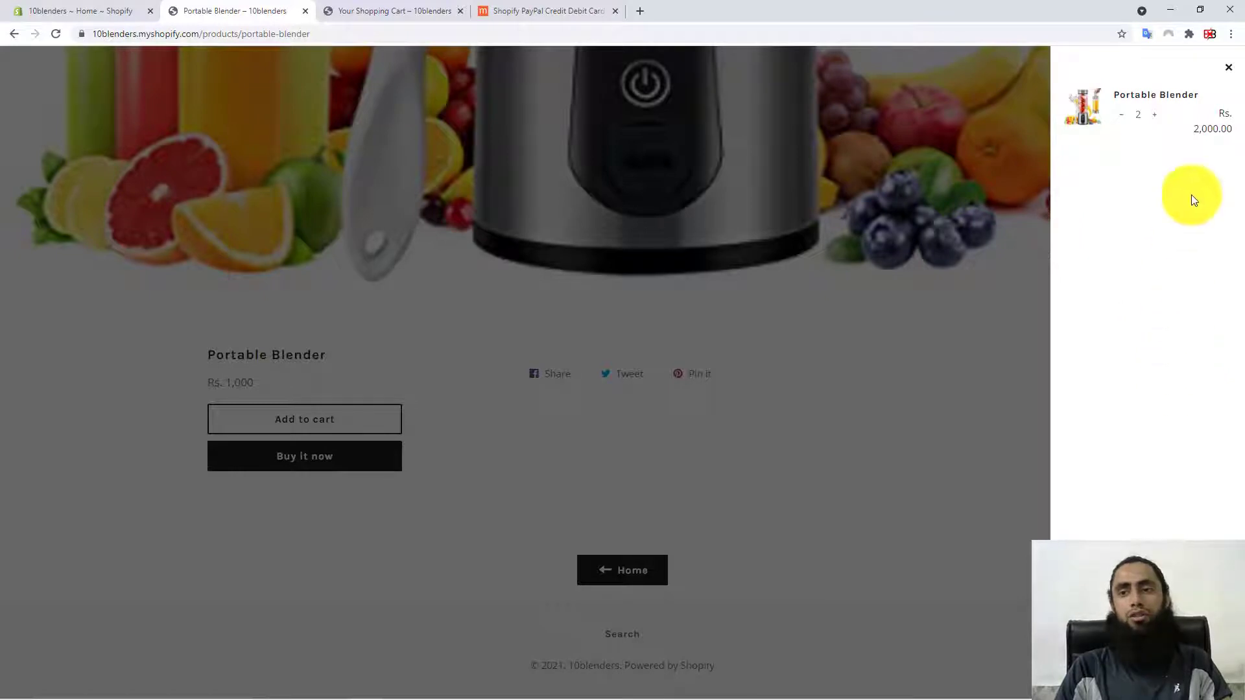
- Customize the current Boundless theme in the store admin to use the Page cart type, save the change and close the theme editor
{"action": "left_click", "coordinate": [99, 8]}
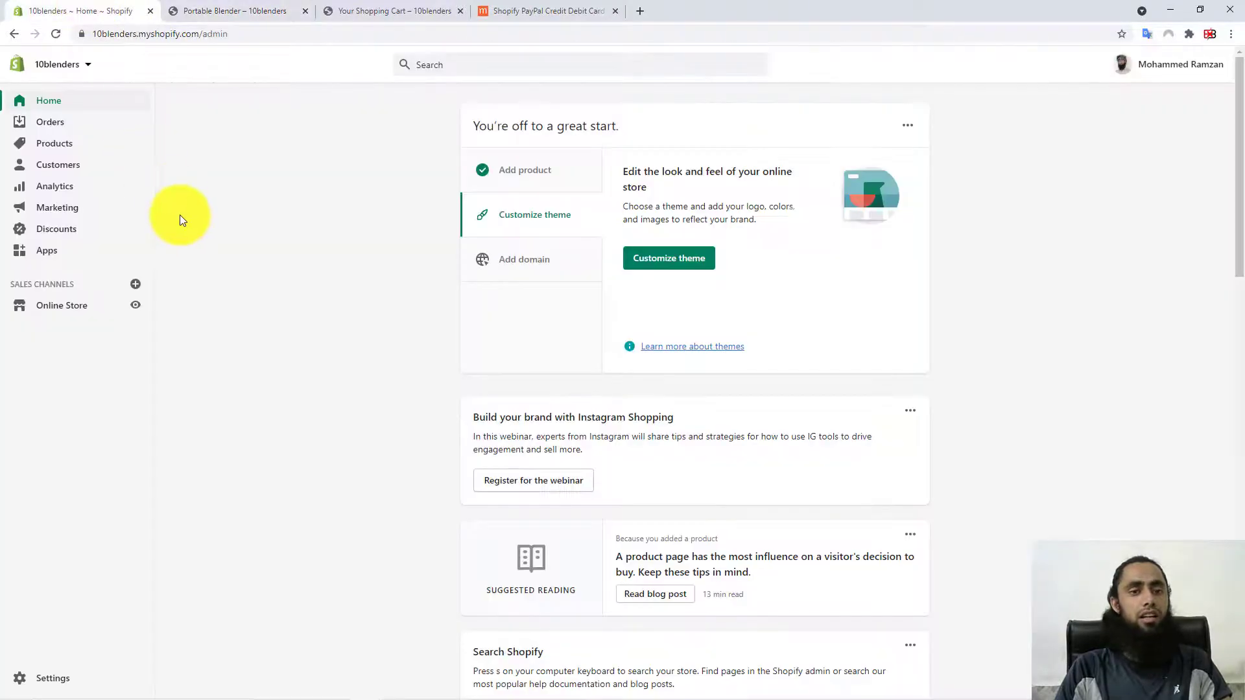
{"action": "left_click", "coordinate": [57, 307]}
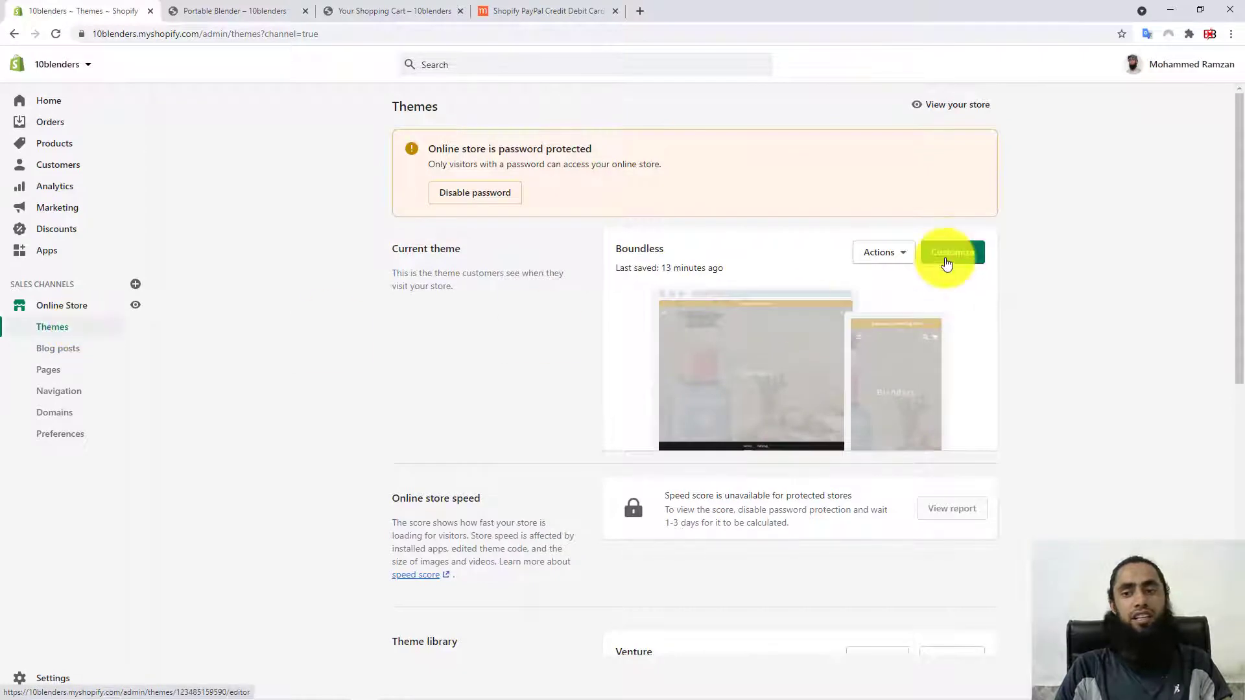
{"action": "left_click", "coordinate": [947, 262]}
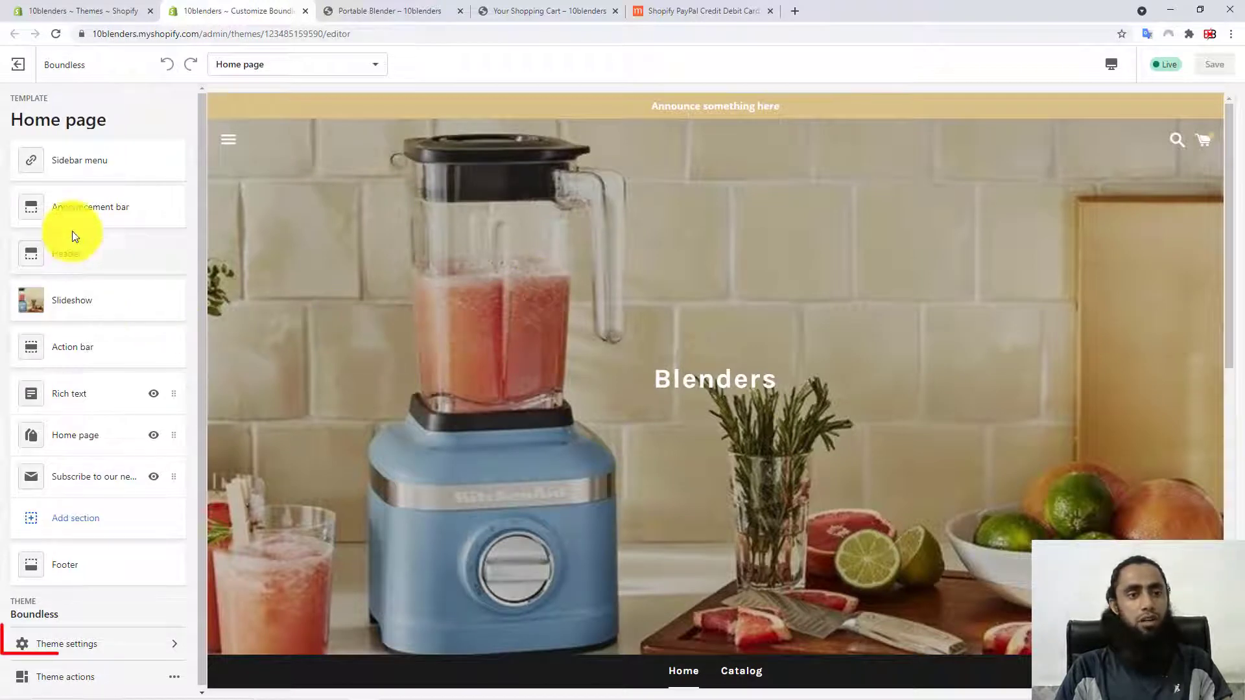
{"action": "scroll", "coordinate": [93, 409], "scroll_direction": "down", "scroll_amount": 1}
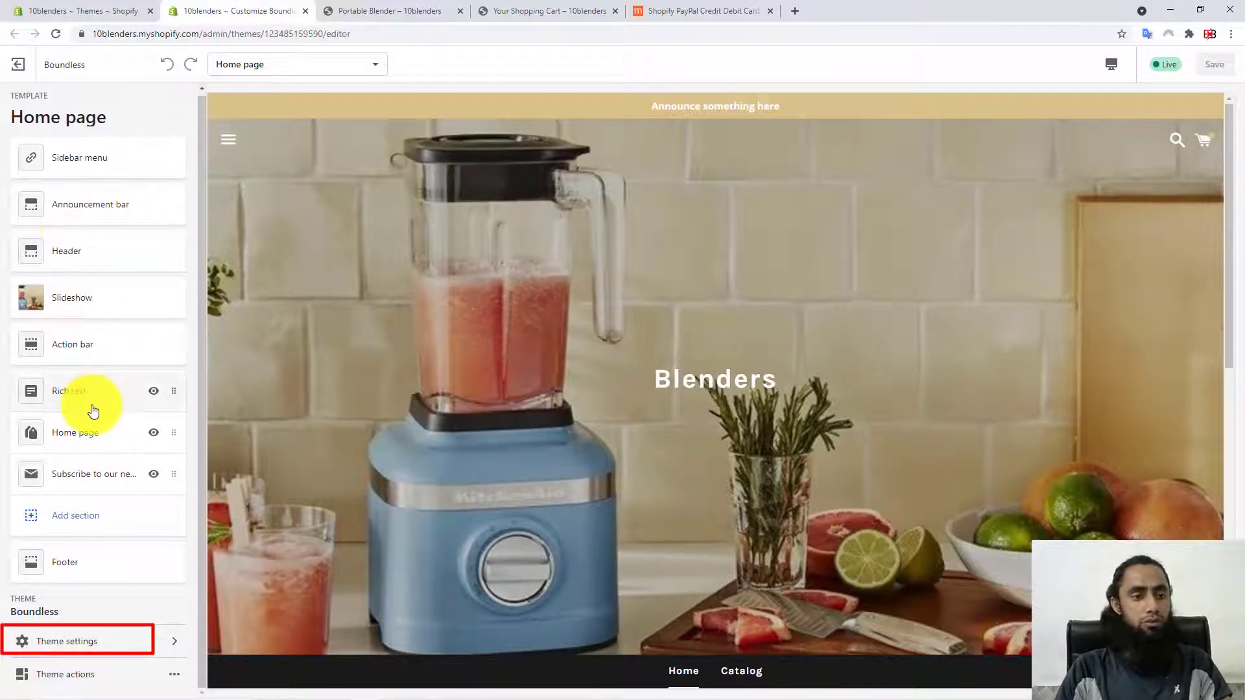
{"action": "left_click", "coordinate": [63, 640]}
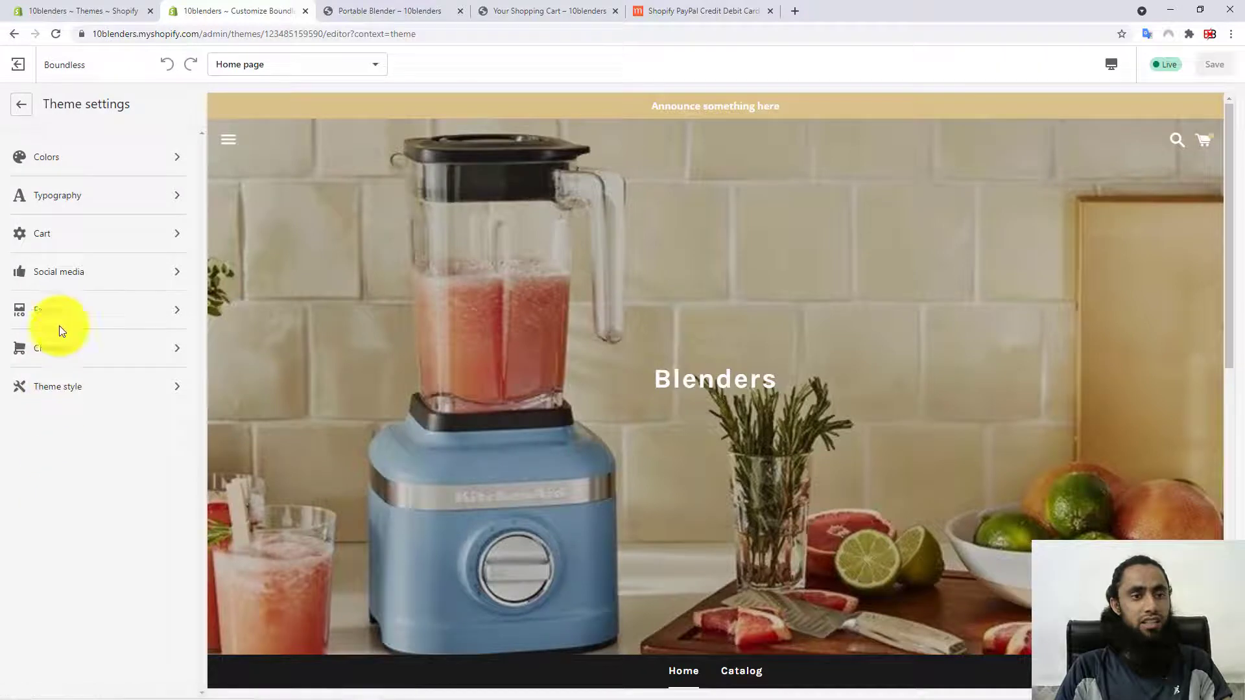
{"action": "left_click", "coordinate": [52, 233]}
{"action": "left_click", "coordinate": [54, 176]}
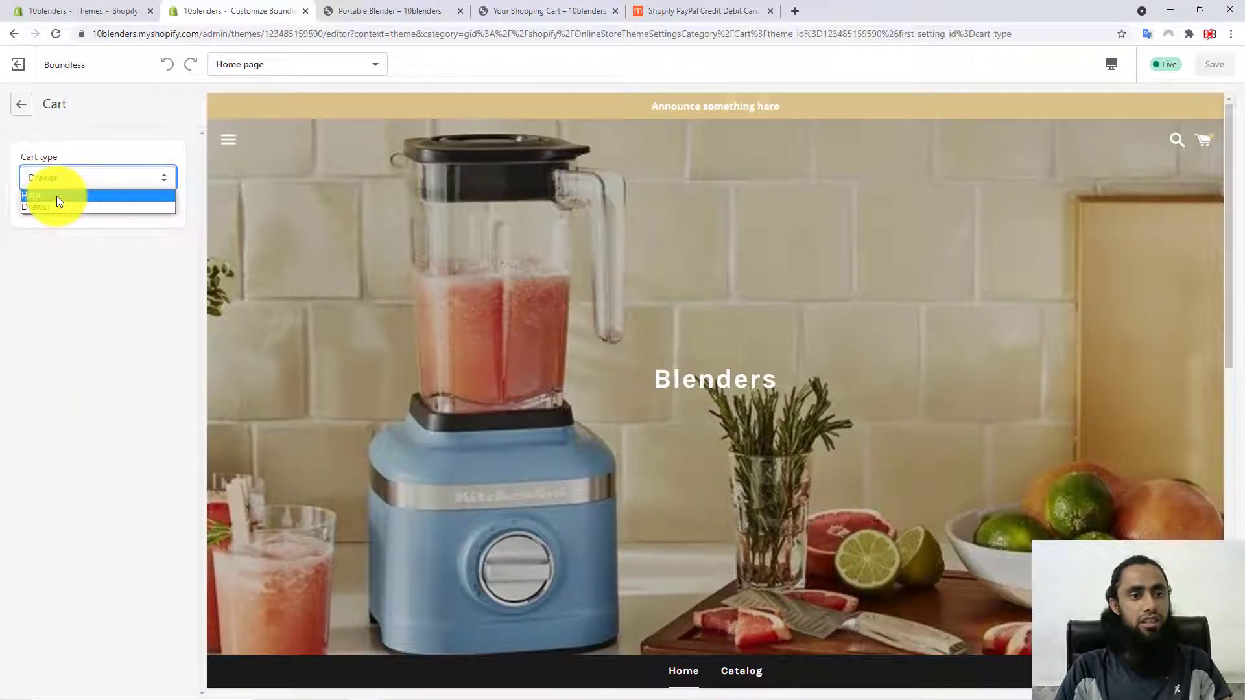
{"action": "left_click", "coordinate": [57, 196]}
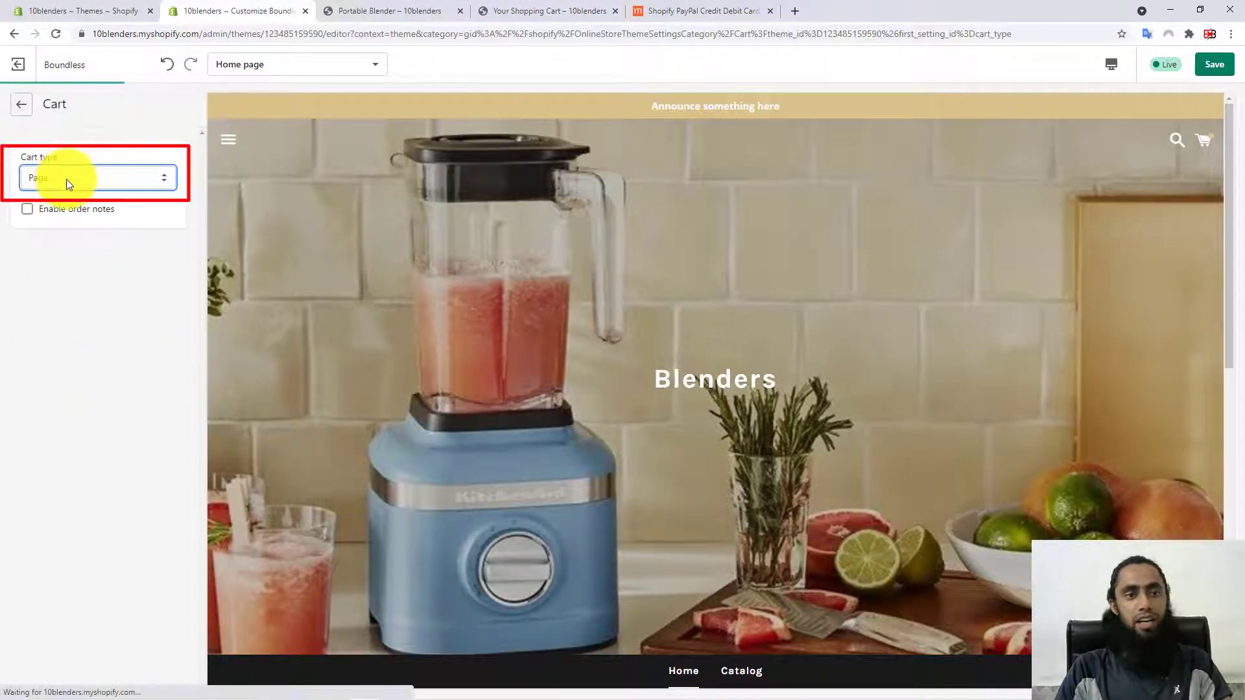
{"action": "left_click", "coordinate": [1215, 64]}
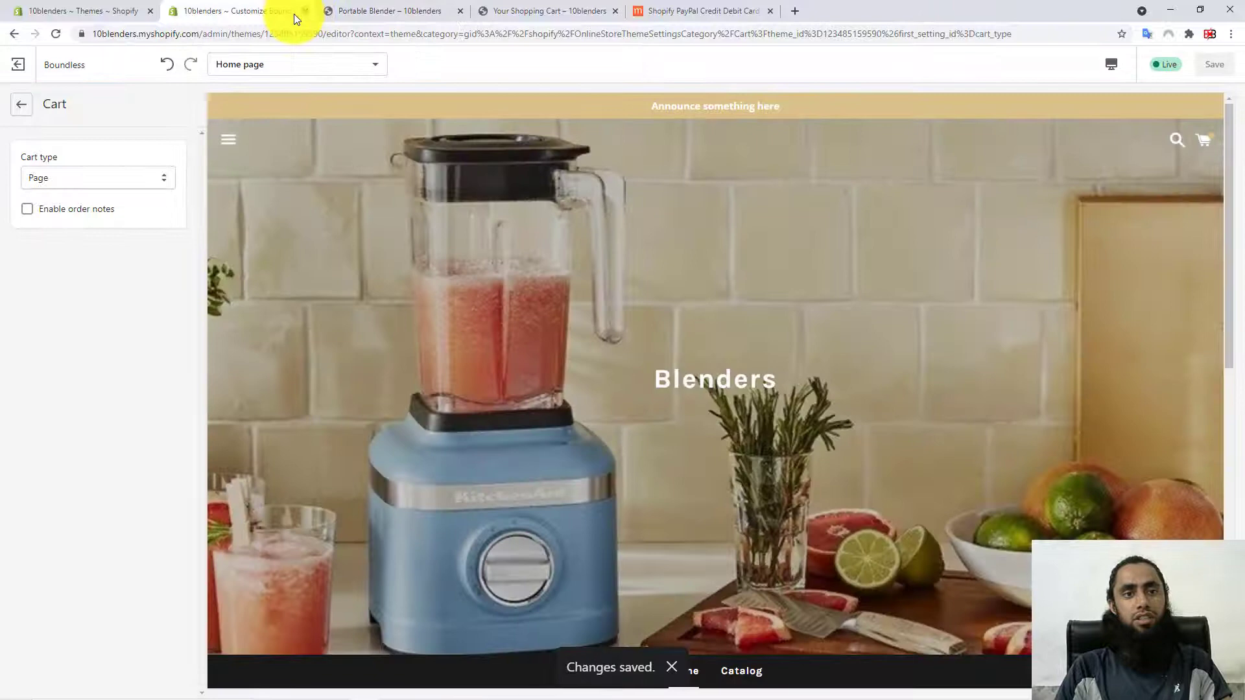
{"action": "left_click", "coordinate": [305, 11]}
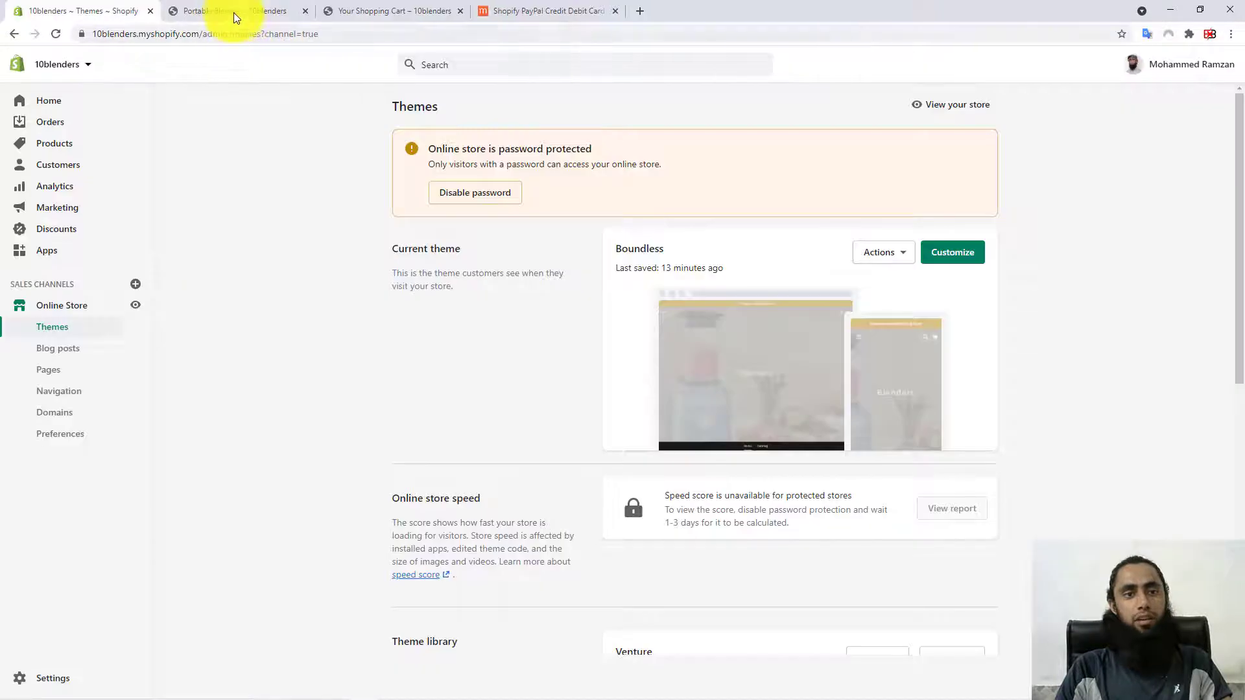
- Close the cart drawer, reload the Portable Blender product page and add the blender to the cart again
{"action": "left_click", "coordinate": [233, 11]}
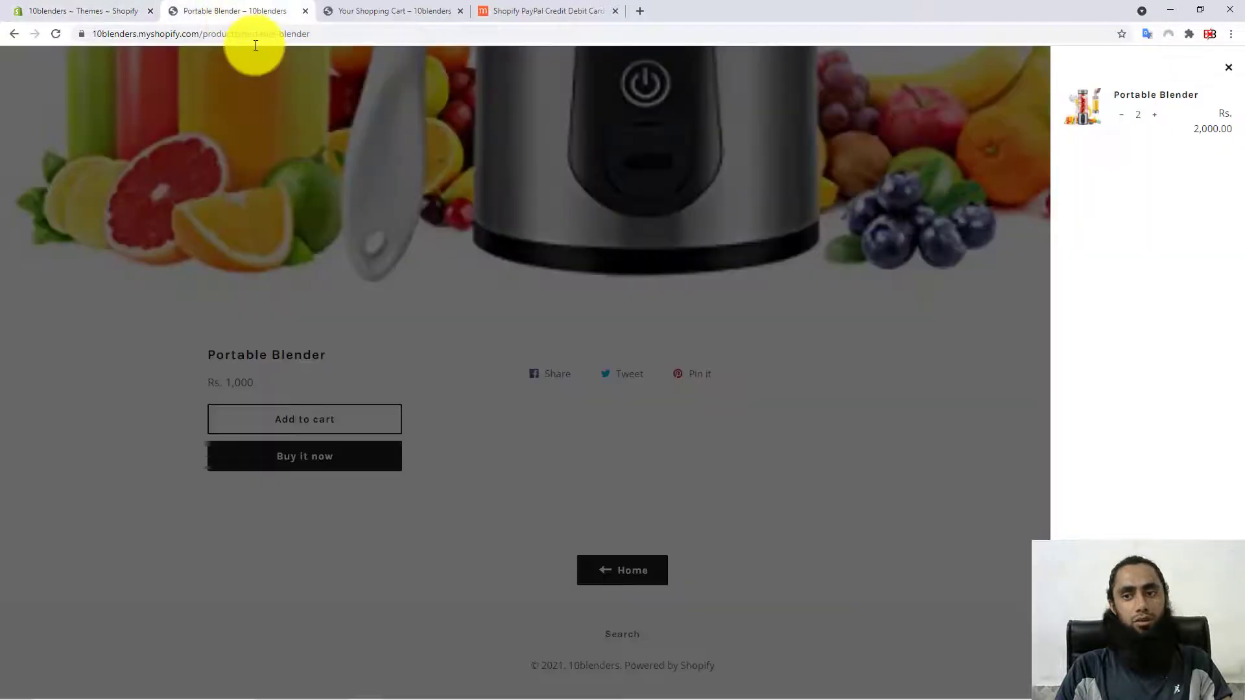
{"action": "left_click", "coordinate": [1228, 67]}
{"action": "left_click", "coordinate": [55, 34]}
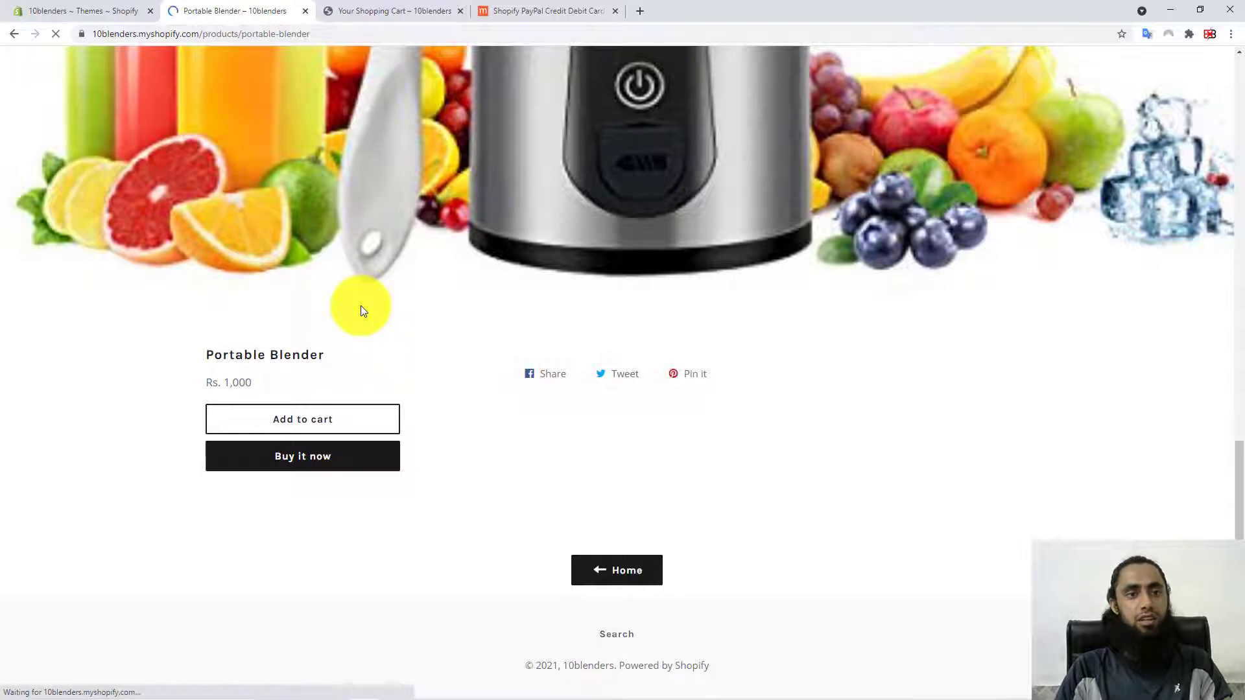
{"action": "left_click", "coordinate": [281, 421]}
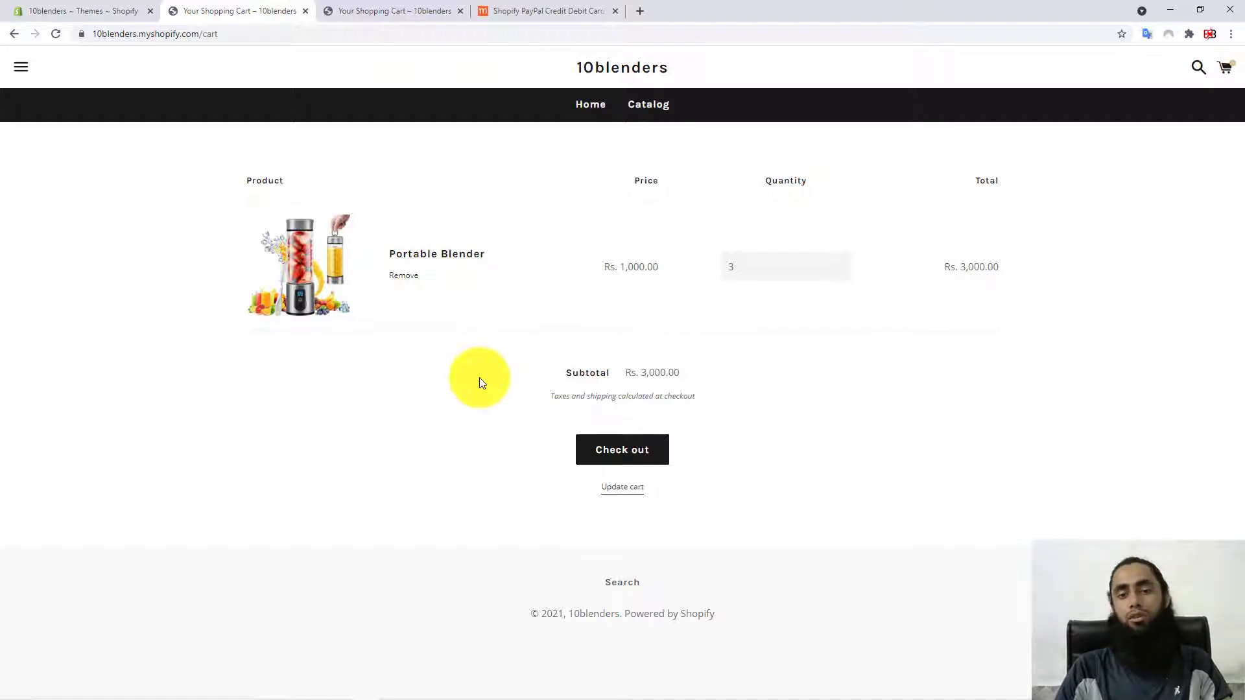
- Open the Boundless theme's code and bring up the cart-template.liquid section file for editing
{"action": "left_click", "coordinate": [61, 11]}
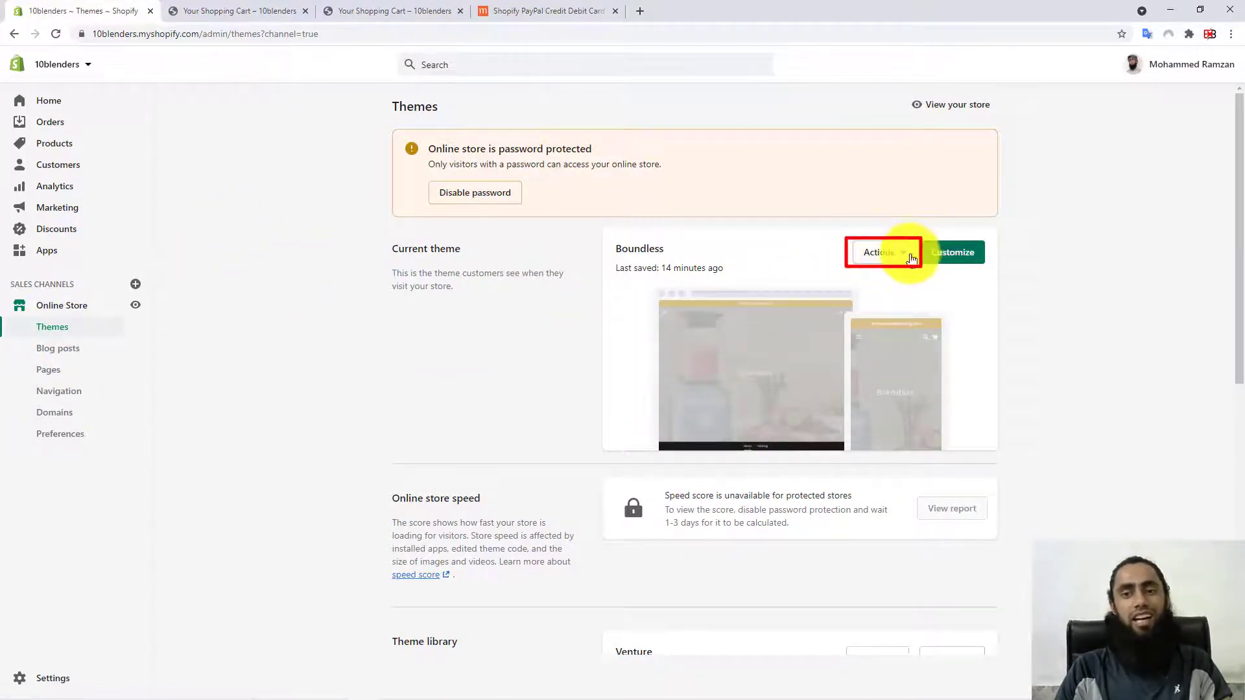
{"action": "left_click", "coordinate": [890, 257]}
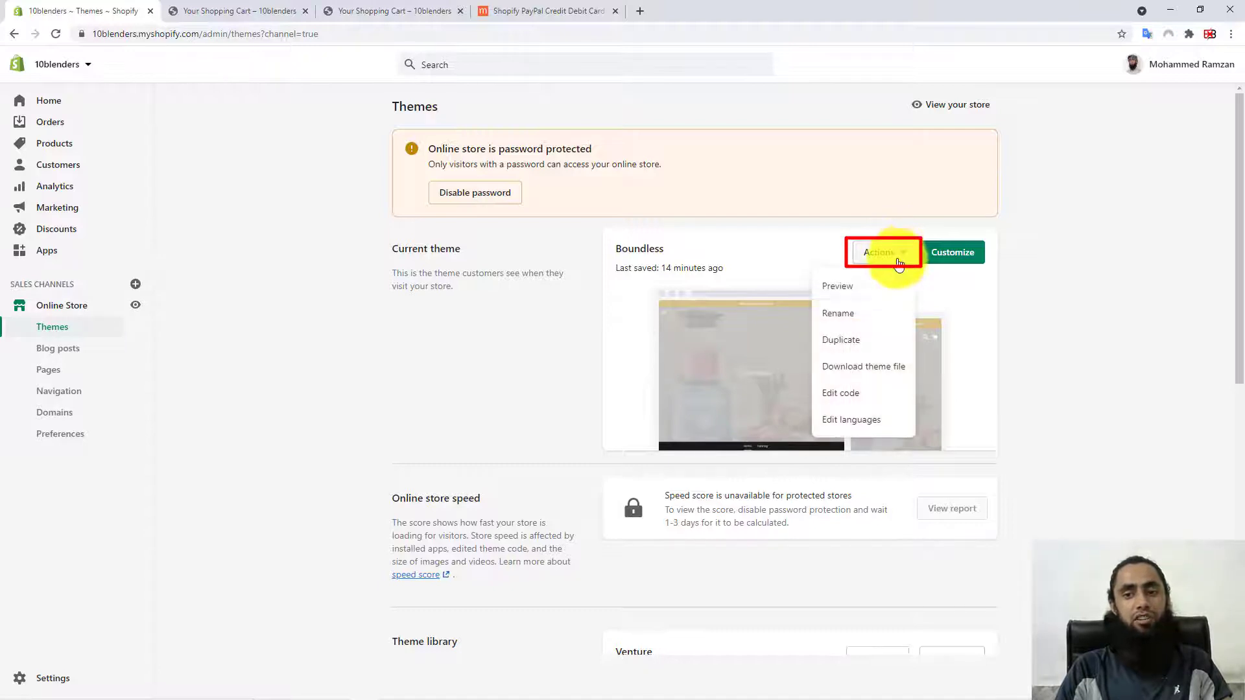
{"action": "left_click", "coordinate": [844, 395]}
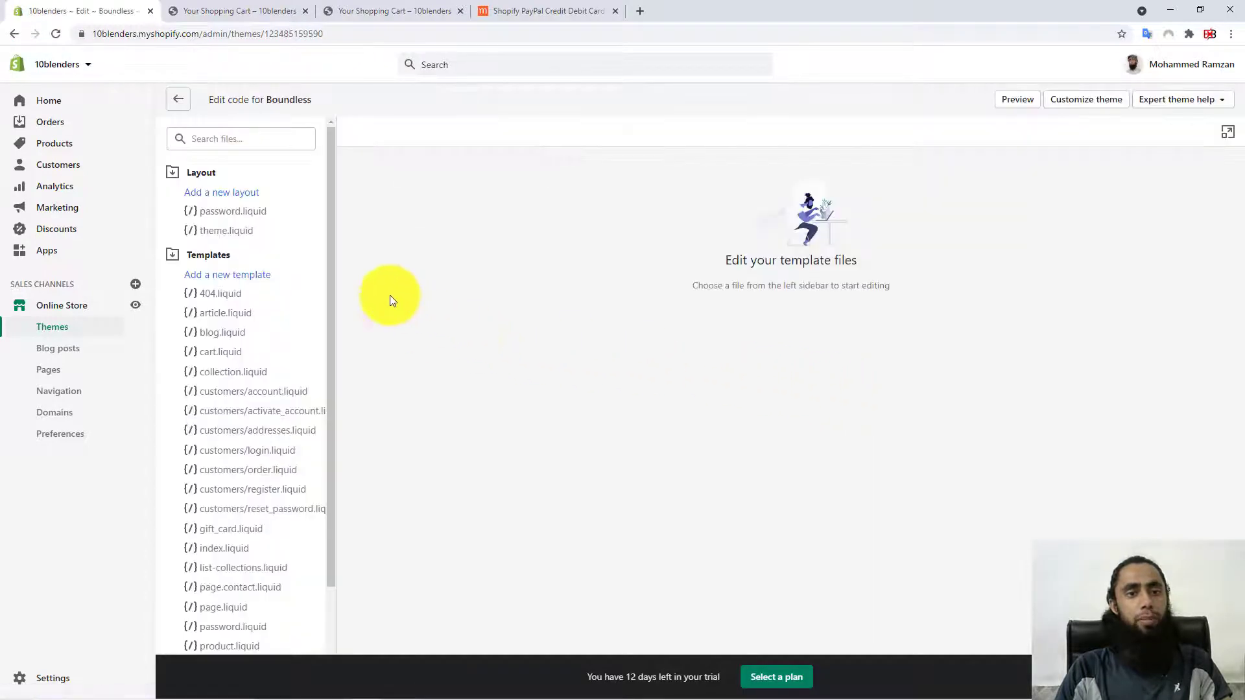
{"action": "left_click", "coordinate": [201, 174]}
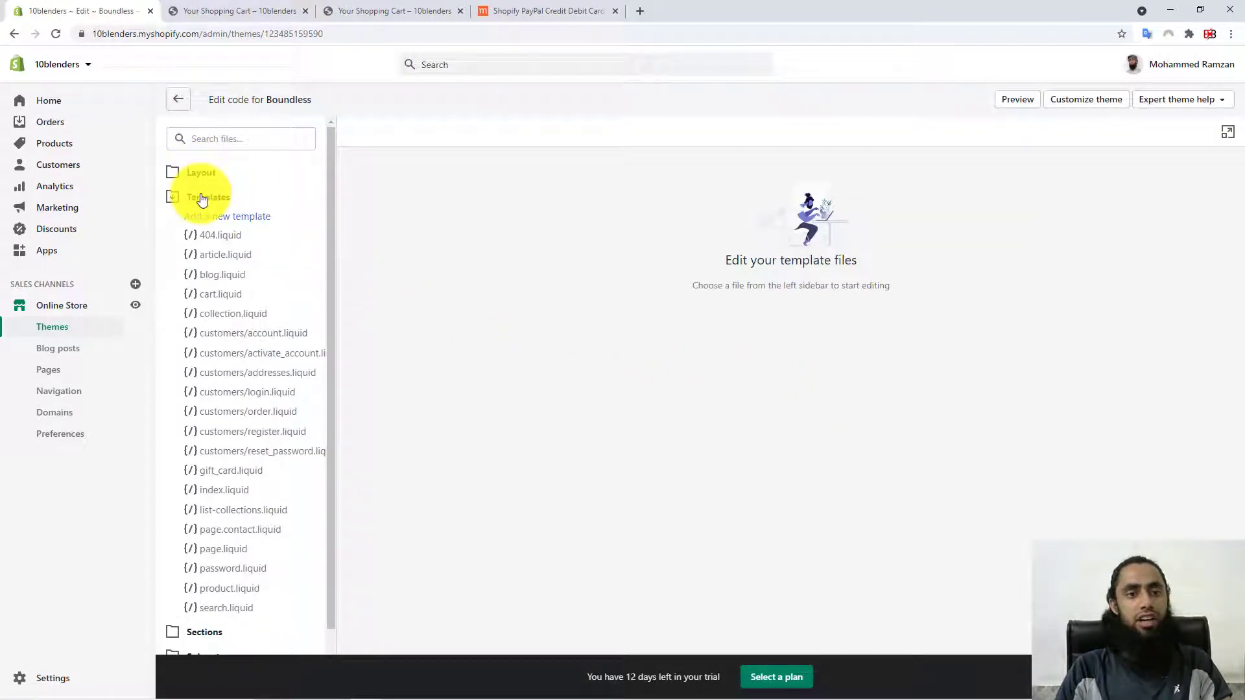
{"action": "left_click", "coordinate": [203, 198]}
{"action": "left_click", "coordinate": [203, 221]}
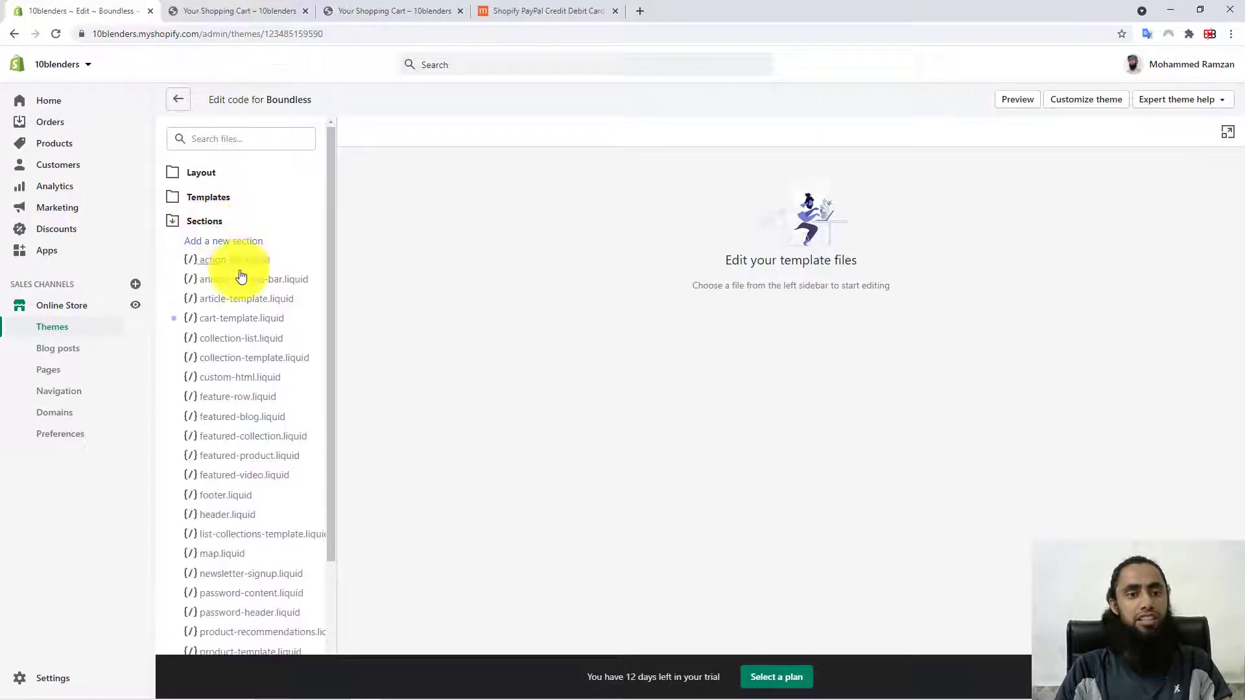
{"action": "left_click", "coordinate": [244, 319]}
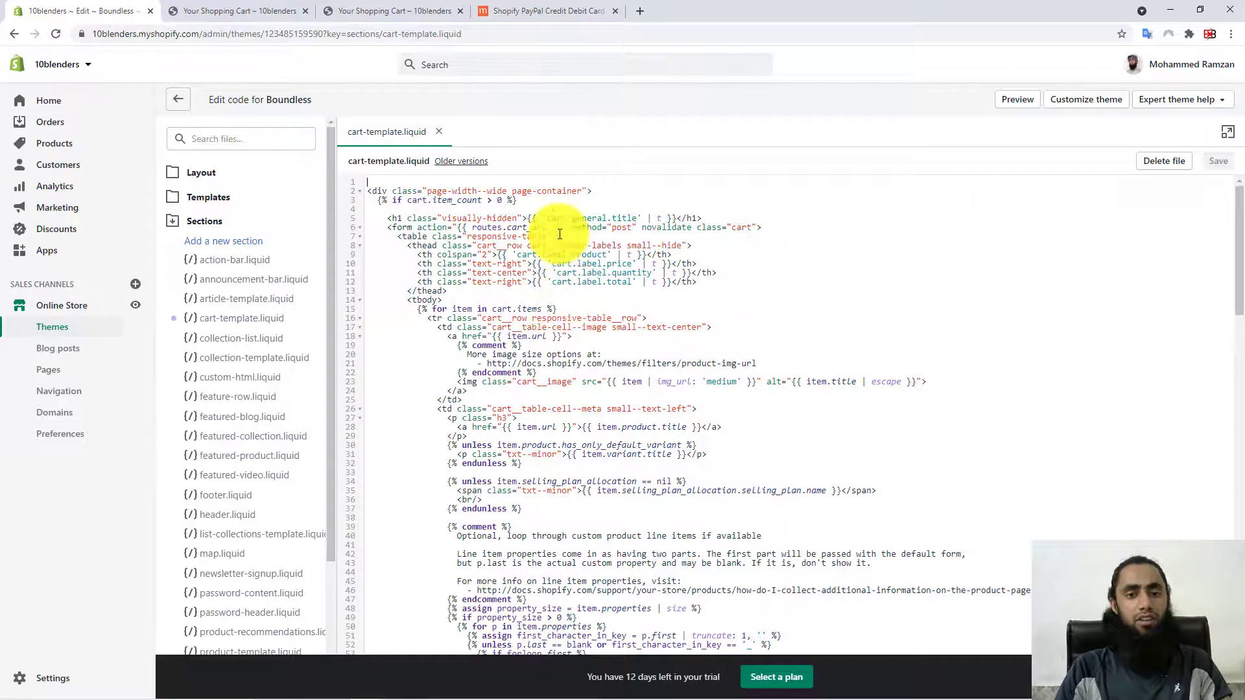
- Copy the one-line PayPal SDK script meant for the top of cart-template.liquid from the Boundless theme blog post
{"action": "left_click", "coordinate": [513, 9]}
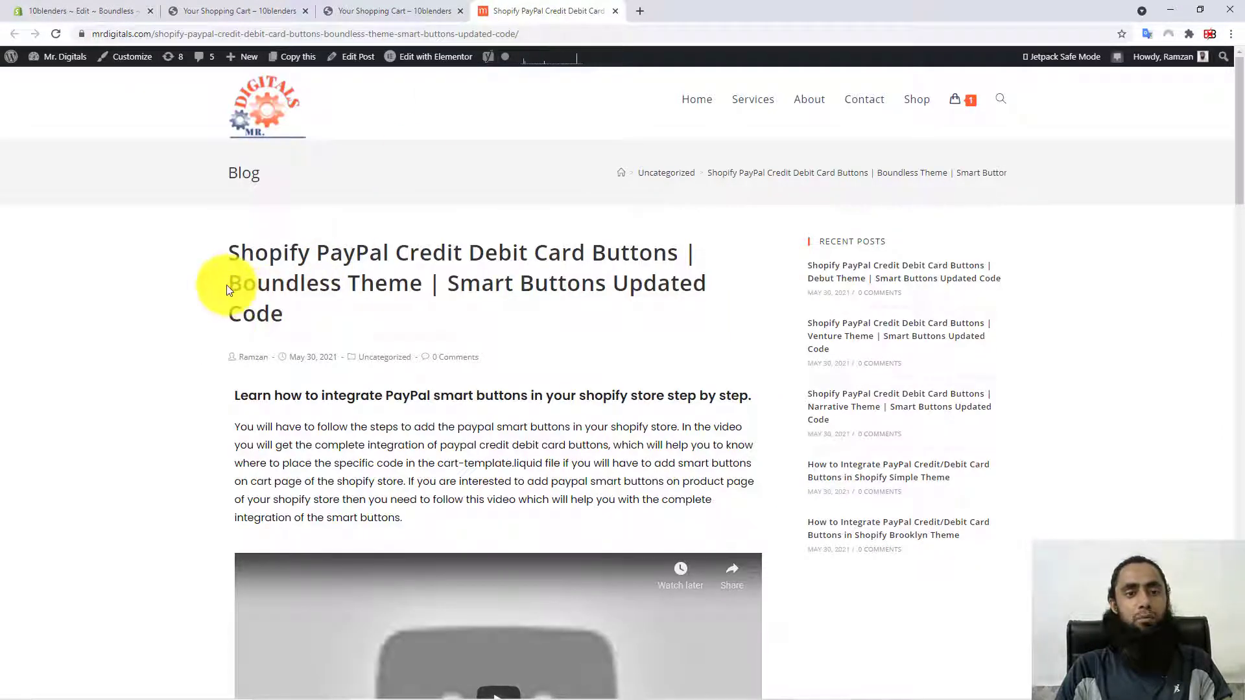
{"action": "left_click_drag", "start_coordinate": [229, 285], "coordinate": [421, 283]}
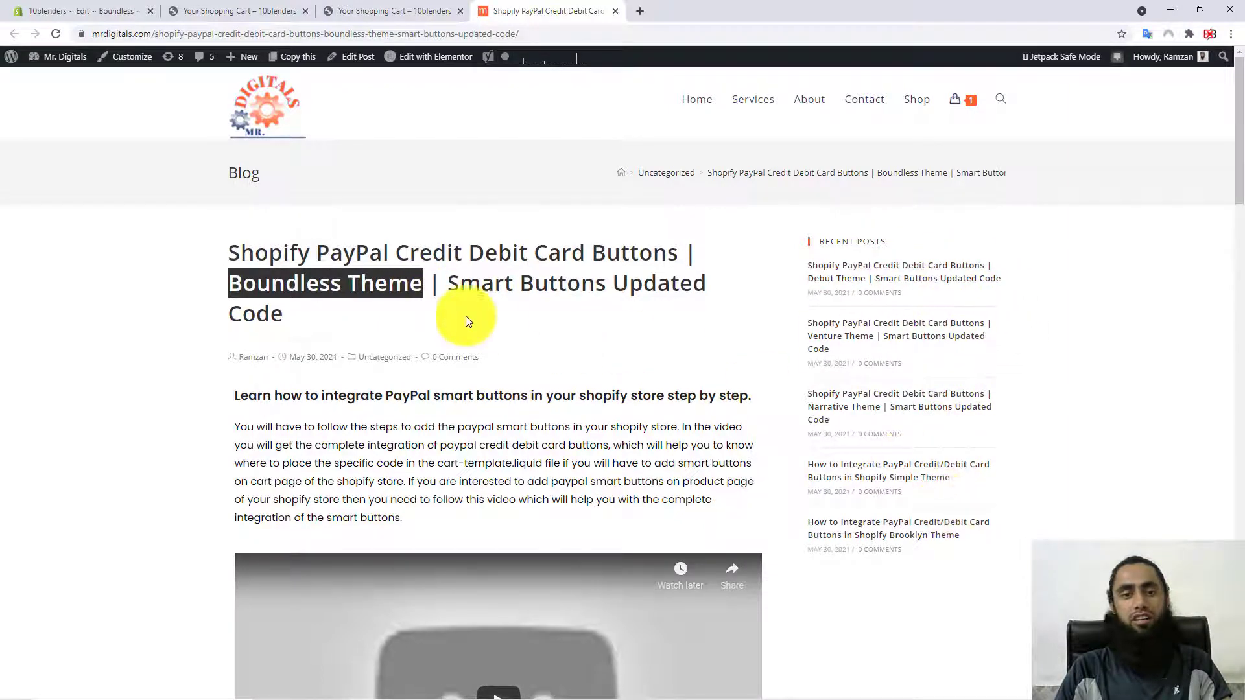
{"action": "scroll", "coordinate": [444, 310], "scroll_direction": "down", "scroll_amount": 10}
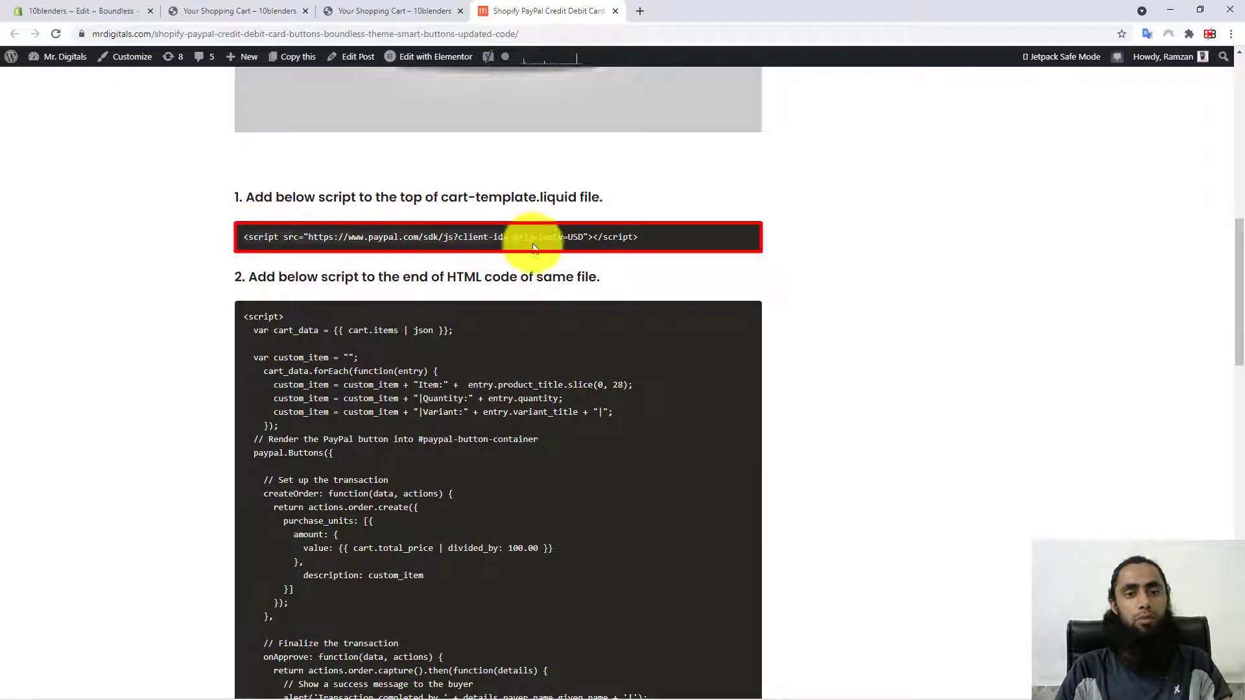
{"action": "left_click_drag", "start_coordinate": [533, 247], "coordinate": [635, 237]}
{"action": "right_click", "coordinate": [636, 259]}
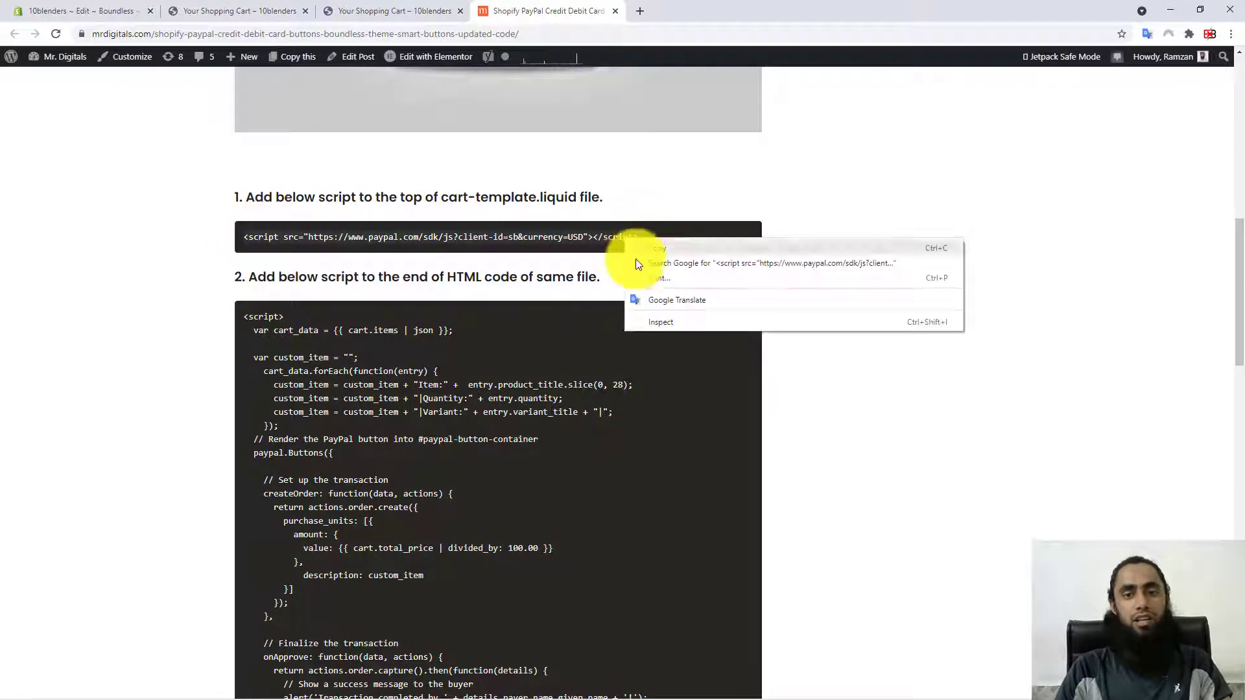
{"action": "left_click", "coordinate": [640, 249]}
- Paste the copied PayPal SDK script as the first line of cart-template.liquid, followed by a line break
{"action": "left_click", "coordinate": [104, 11]}
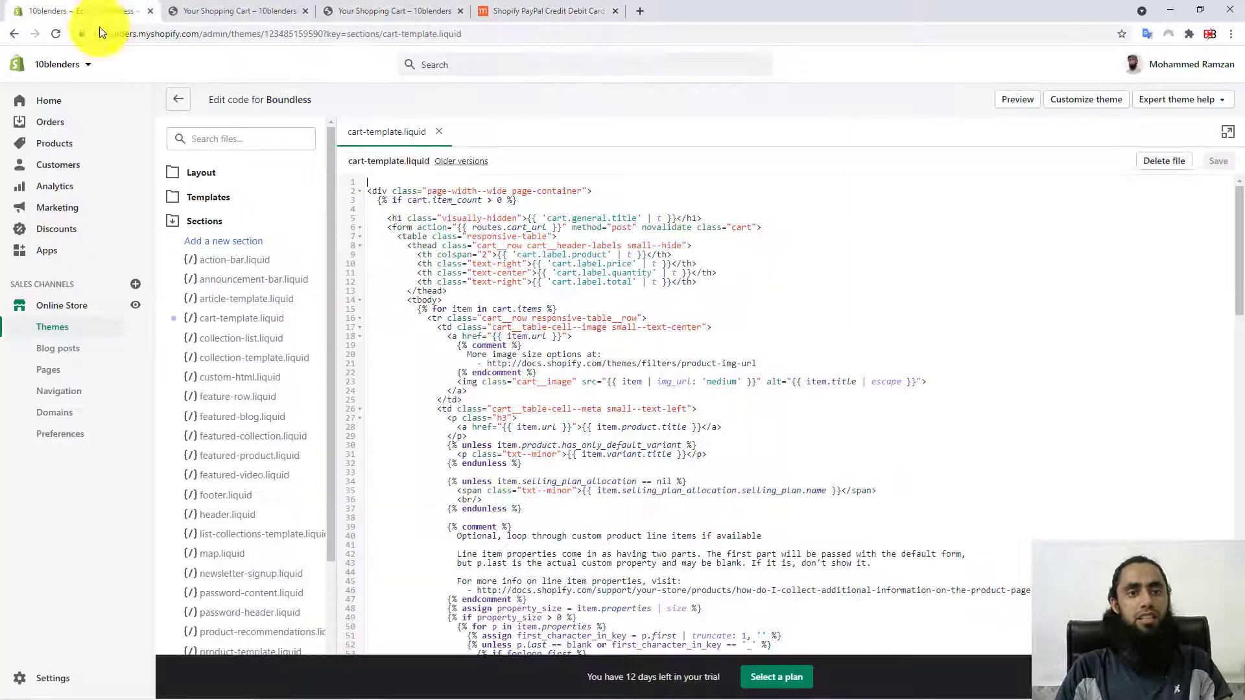
{"action": "left_click", "coordinate": [386, 178]}
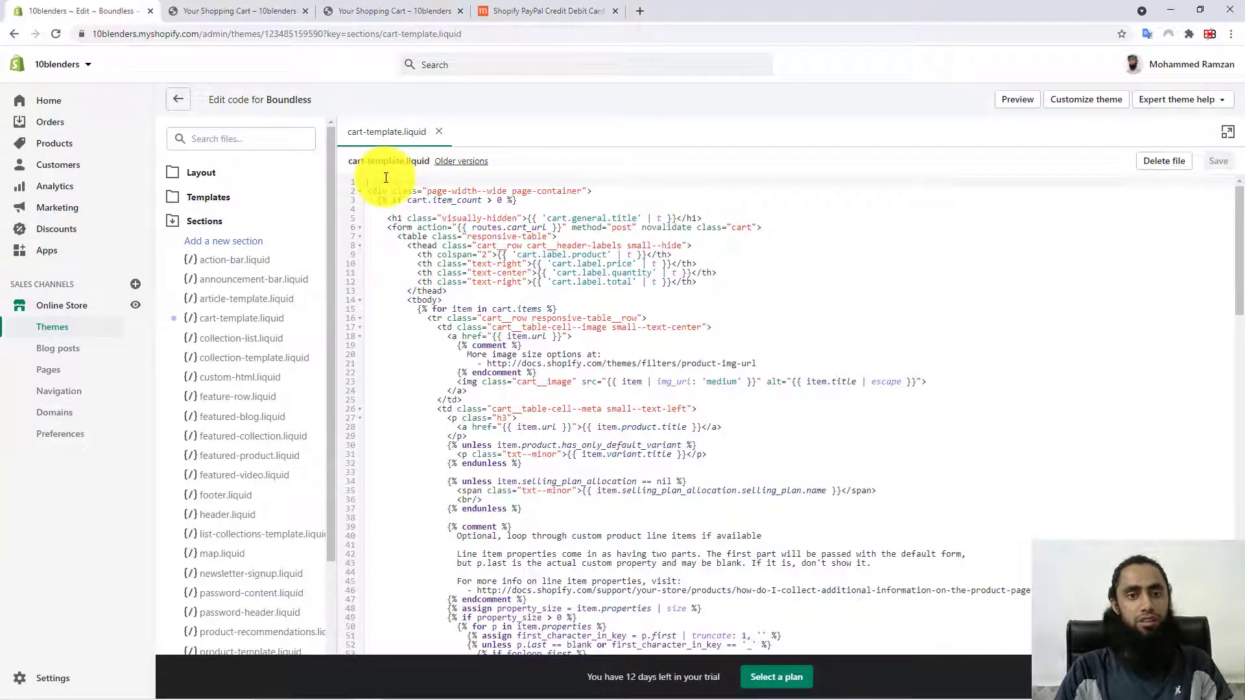
{"action": "key", "text": "ctrl+v"}
{"action": "key", "text": "Return"}
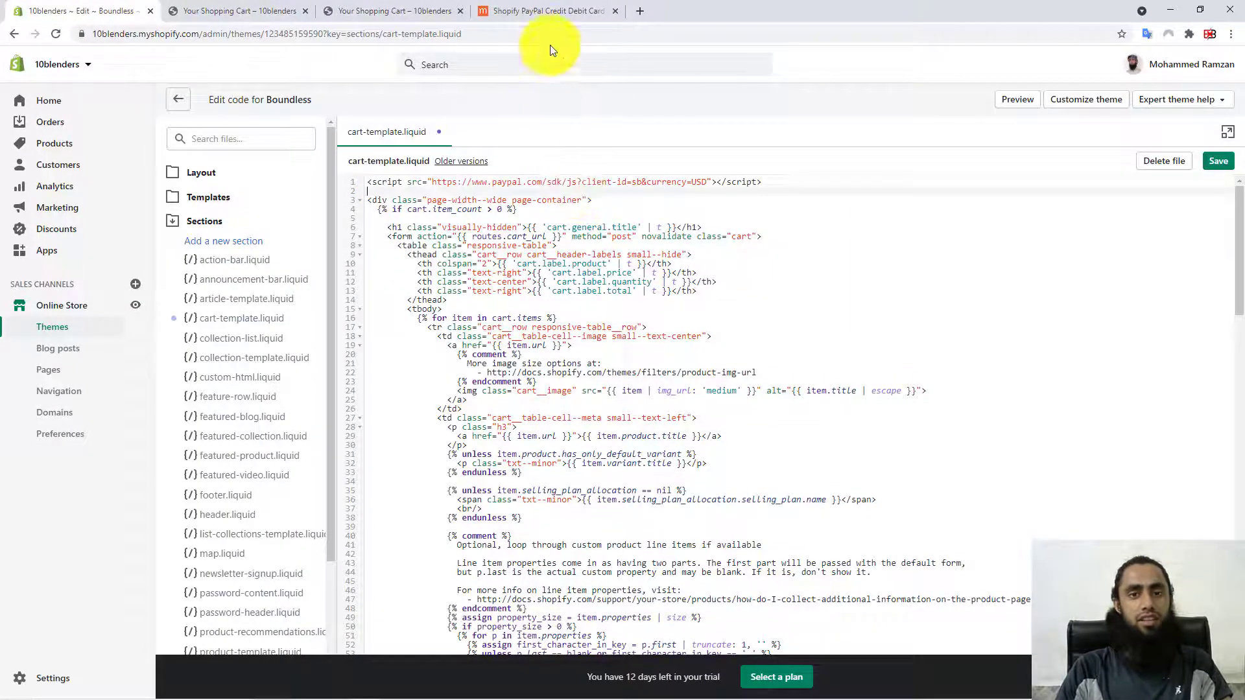
- Copy the full script block under "2. Add below script to the end of HTML code of same file" from the blog post
{"action": "left_click", "coordinate": [538, 7]}
{"action": "scroll", "coordinate": [375, 337], "scroll_direction": "down", "scroll_amount": 3}
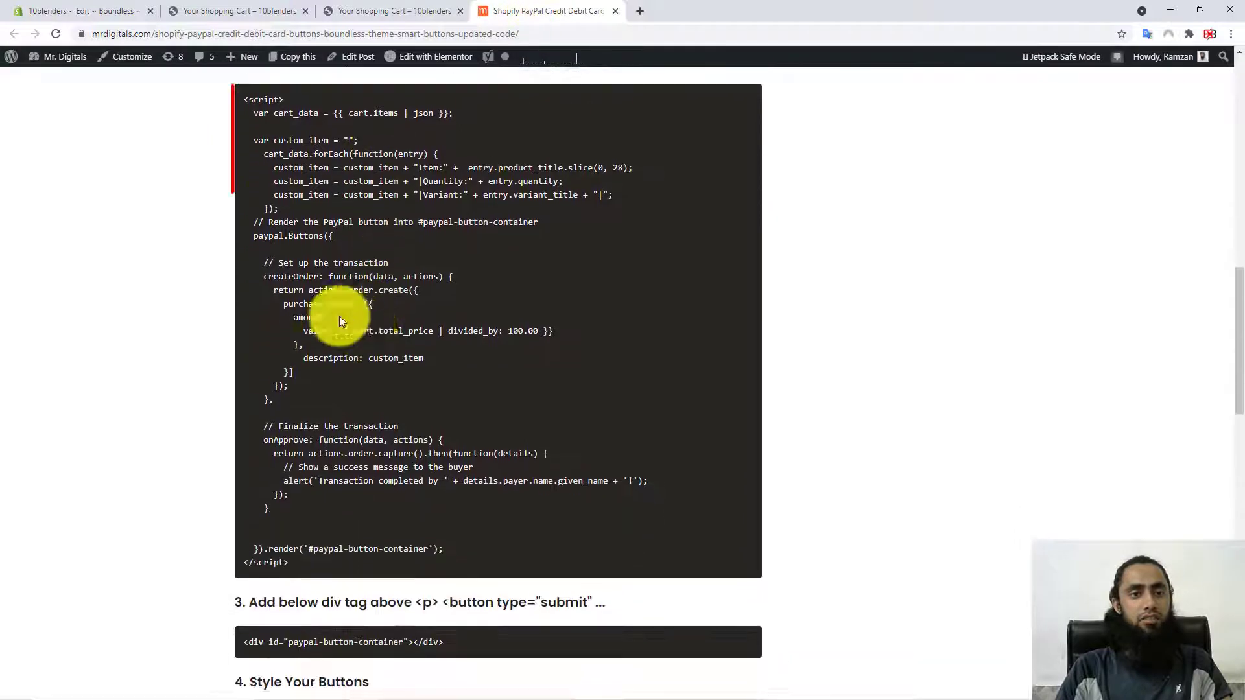
{"action": "left_click_drag", "start_coordinate": [258, 130], "coordinate": [392, 562]}
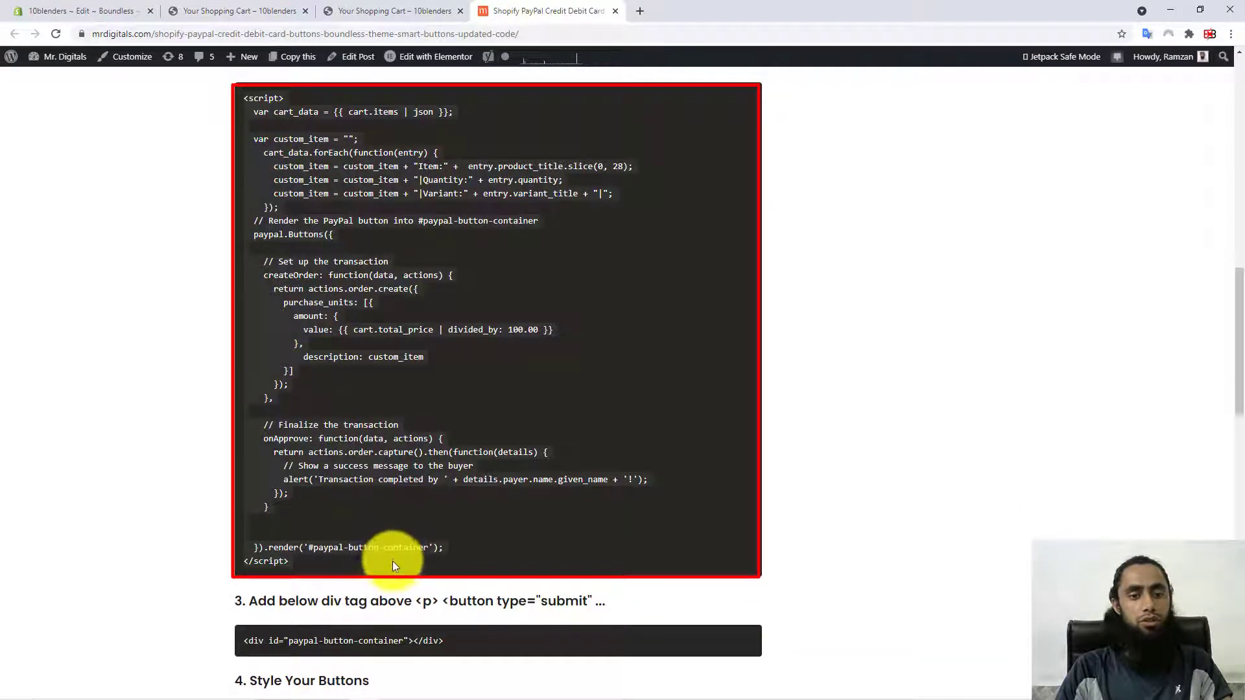
{"action": "right_click", "coordinate": [308, 307]}
{"action": "left_click", "coordinate": [323, 317]}
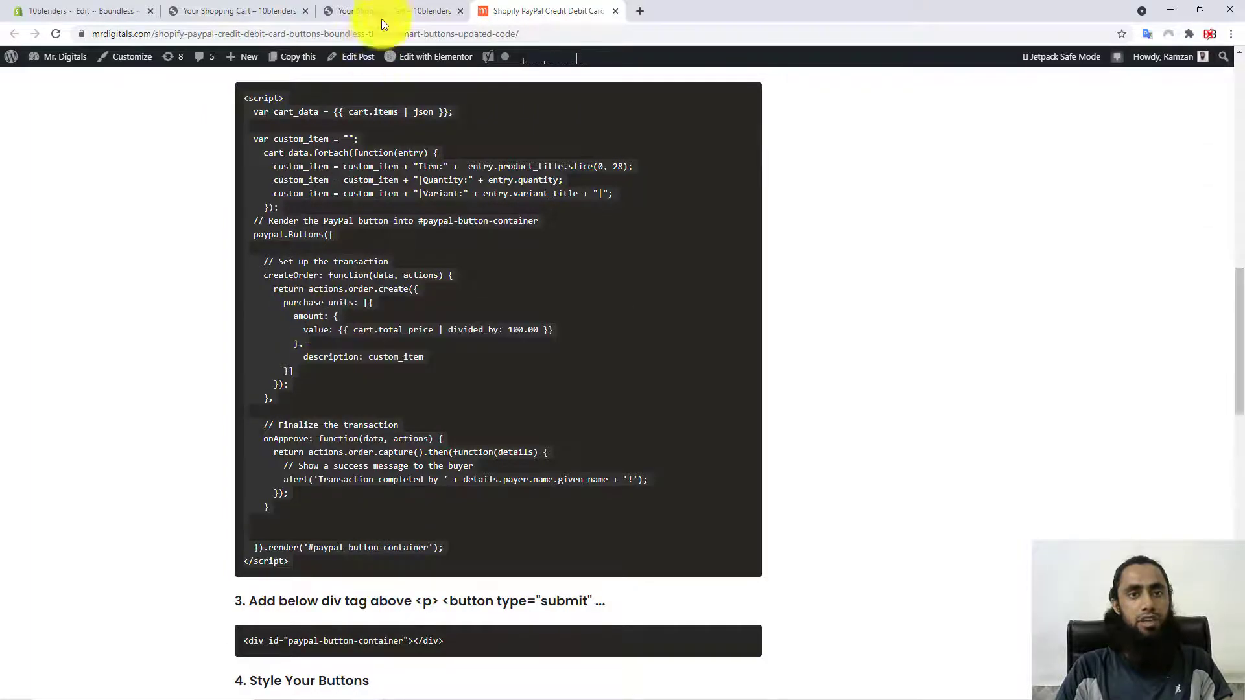
- Paste the PayPal button script into cart-template.liquid between the final closing div and the schema block
{"action": "left_click", "coordinate": [71, 10]}
{"action": "scroll", "coordinate": [653, 393], "scroll_direction": "down", "scroll_amount": 5}
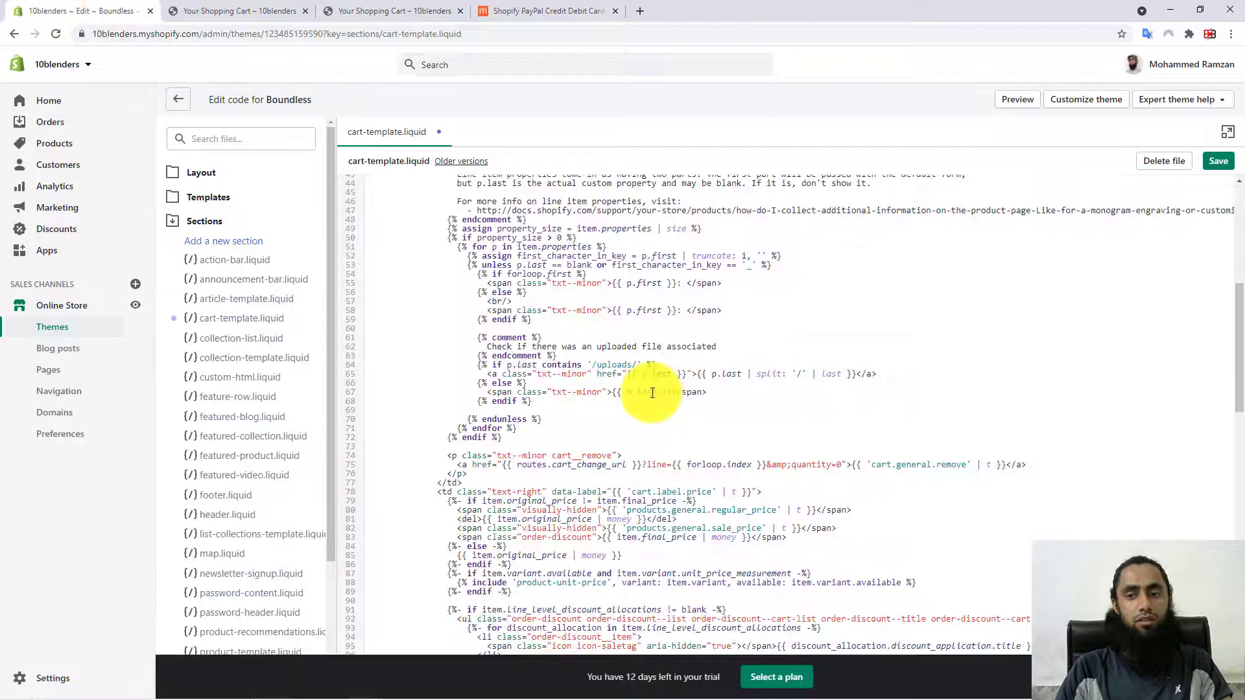
{"action": "scroll", "coordinate": [653, 393], "scroll_direction": "down", "scroll_amount": 16}
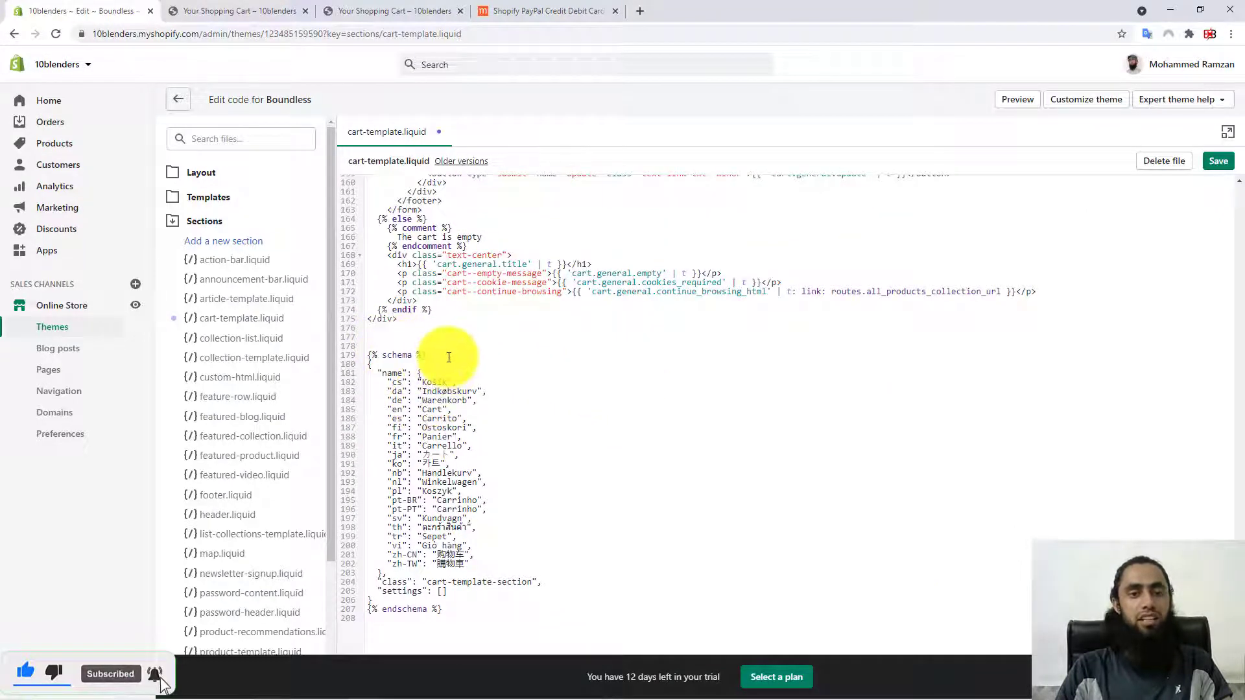
{"action": "left_click_drag", "start_coordinate": [448, 357], "coordinate": [367, 362]}
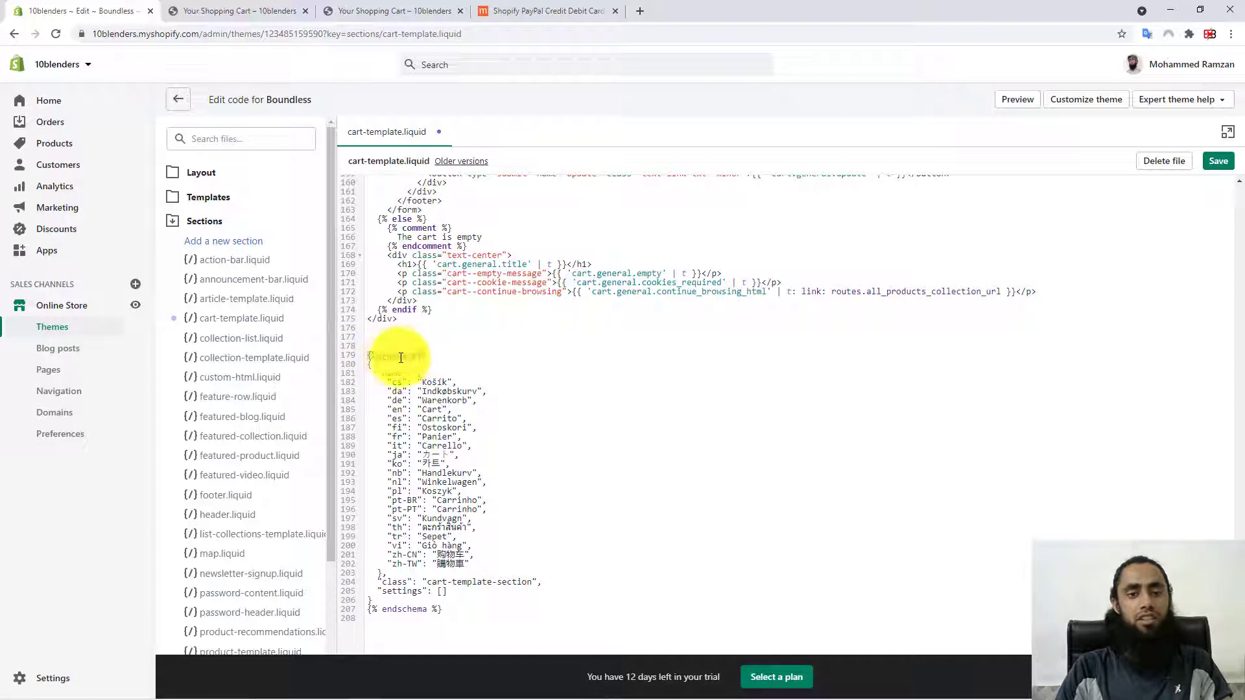
{"action": "left_click", "coordinate": [378, 340]}
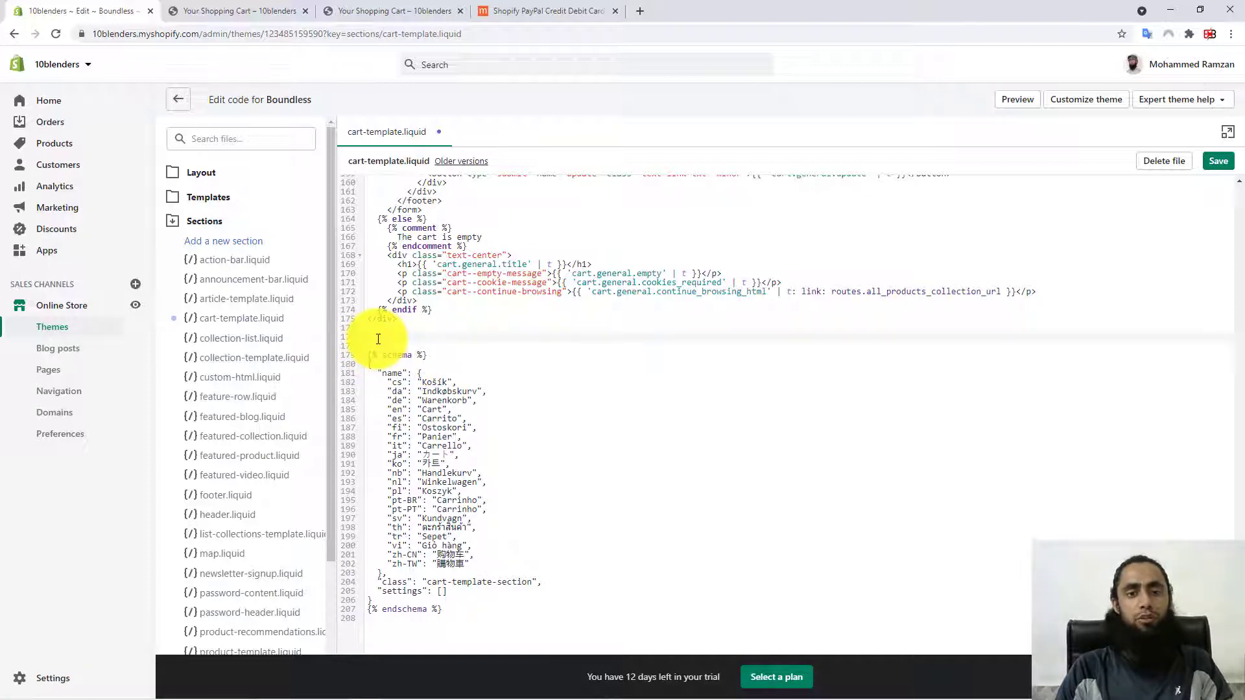
{"action": "key", "text": "ctrl+v"}
{"action": "scroll", "coordinate": [543, 397], "scroll_direction": "down", "scroll_amount": 5}
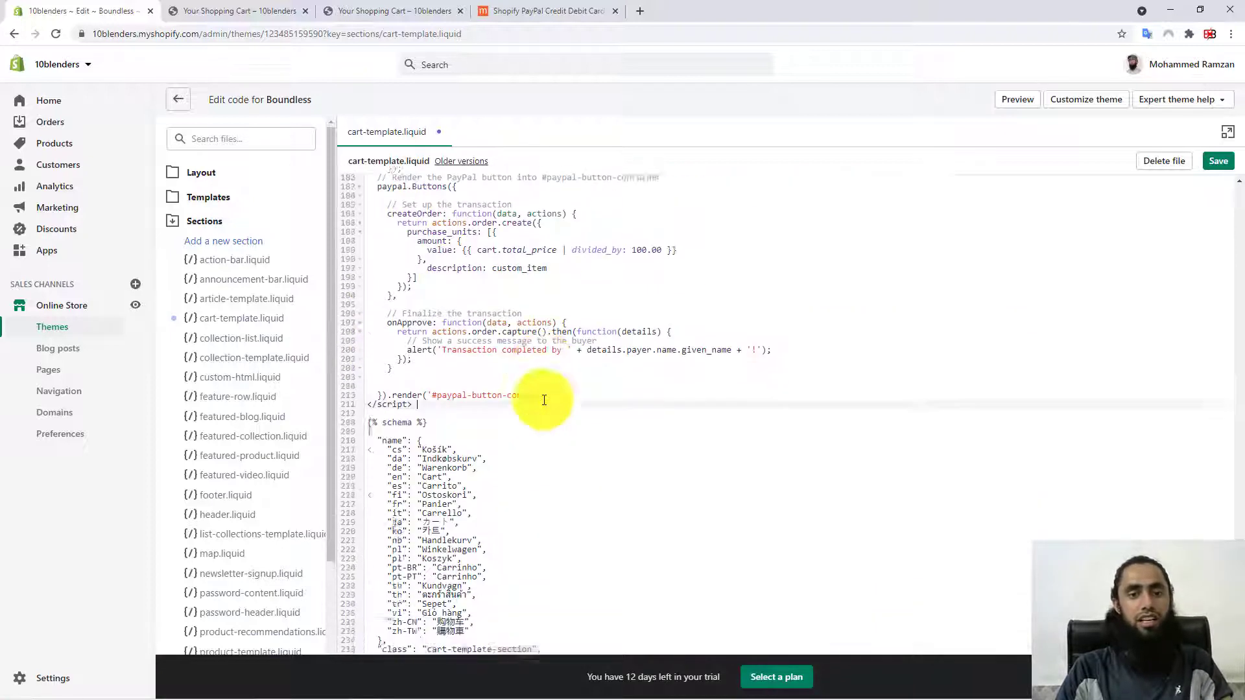
{"action": "scroll", "coordinate": [511, 374], "scroll_direction": "up", "scroll_amount": 3}
{"action": "scroll", "coordinate": [501, 408], "scroll_direction": "up", "scroll_amount": 3}
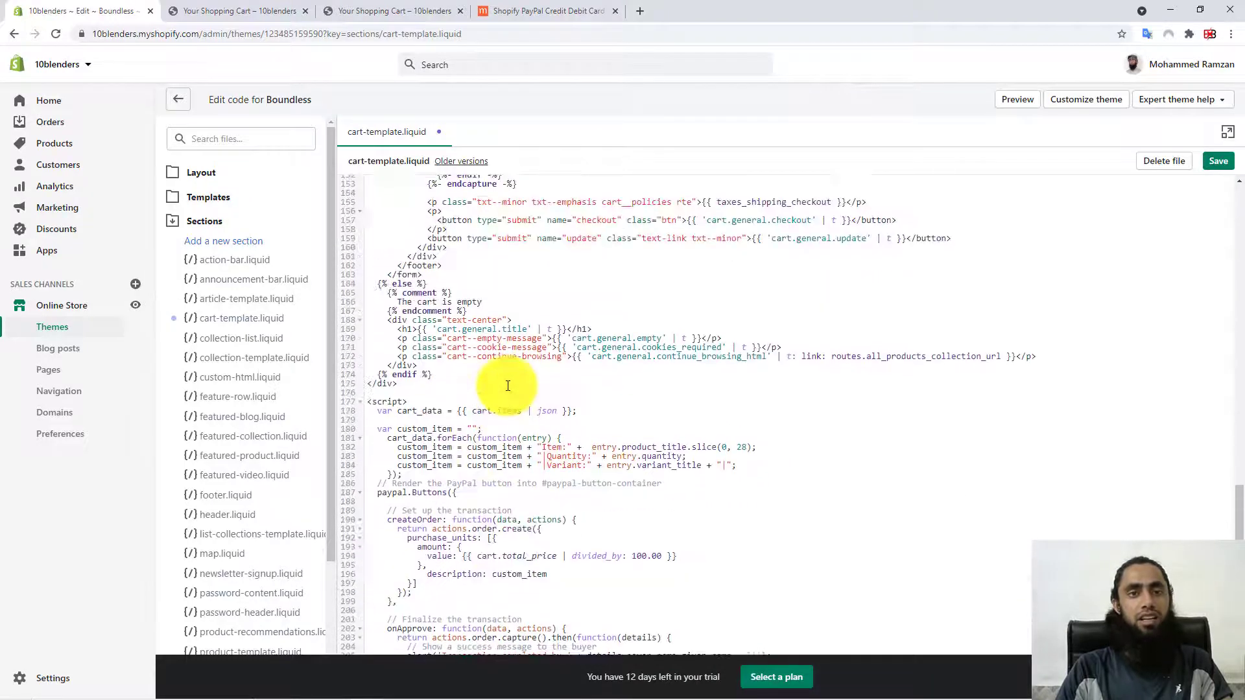
- Copy the paypal-button-container div tag from section 3 of the blog post
{"action": "left_click", "coordinate": [551, 10]}
{"action": "scroll", "coordinate": [412, 324], "scroll_direction": "down", "scroll_amount": 5}
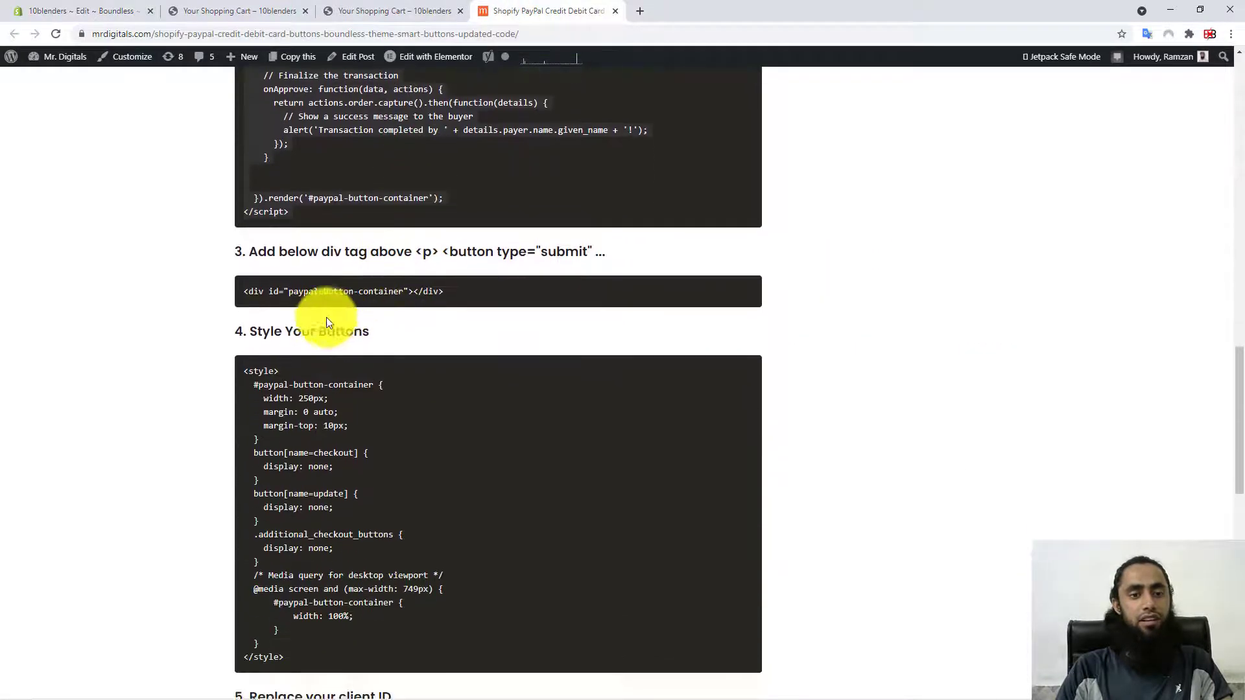
{"action": "left_click_drag", "start_coordinate": [477, 288], "coordinate": [241, 290]}
{"action": "right_click", "coordinate": [241, 289]}
{"action": "left_click", "coordinate": [279, 294]}
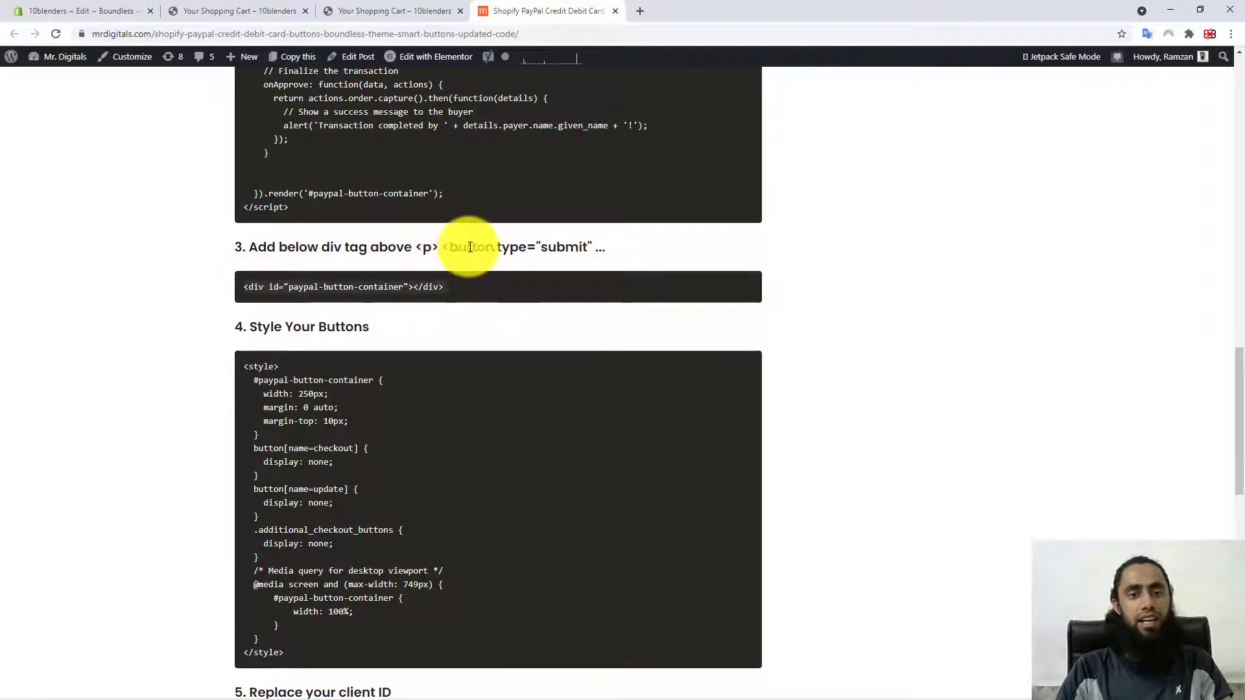
- Insert the copied div above the checkout button's paragraph in cart-template.liquid, set off by blank lines, and save the file
{"action": "left_click", "coordinate": [65, 11]}
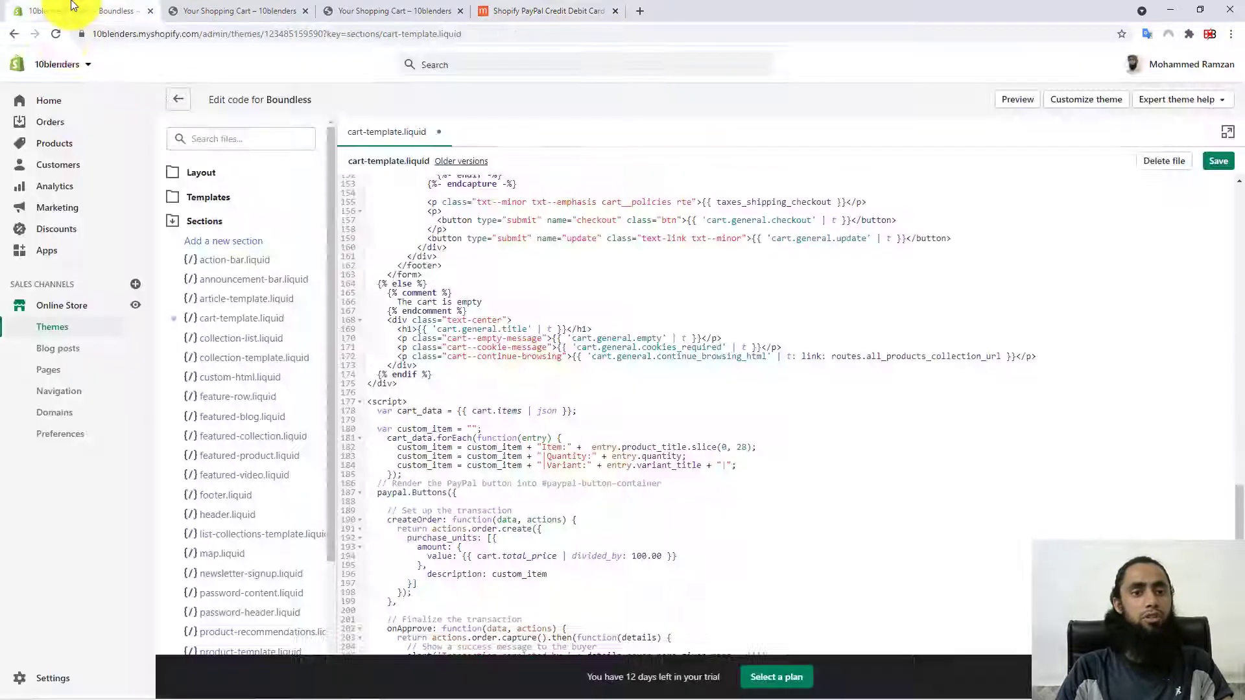
{"action": "scroll", "coordinate": [592, 389], "scroll_direction": "up", "scroll_amount": 3}
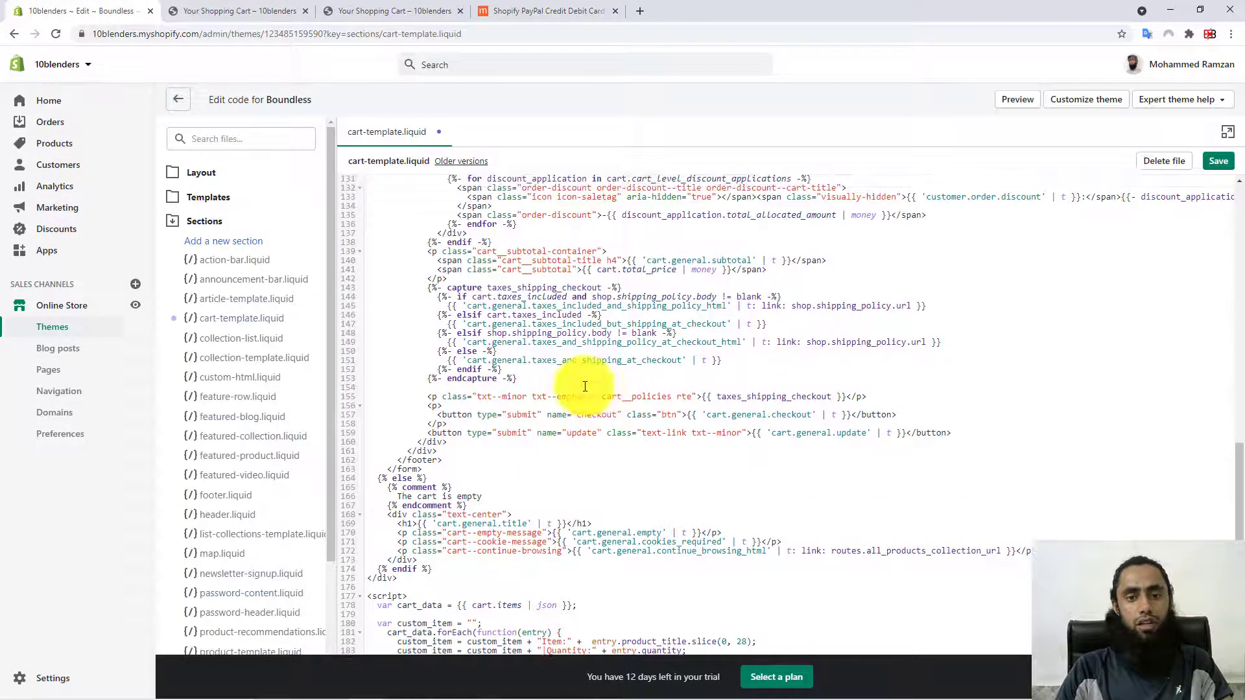
{"action": "left_click_drag", "start_coordinate": [429, 406], "coordinate": [541, 414]}
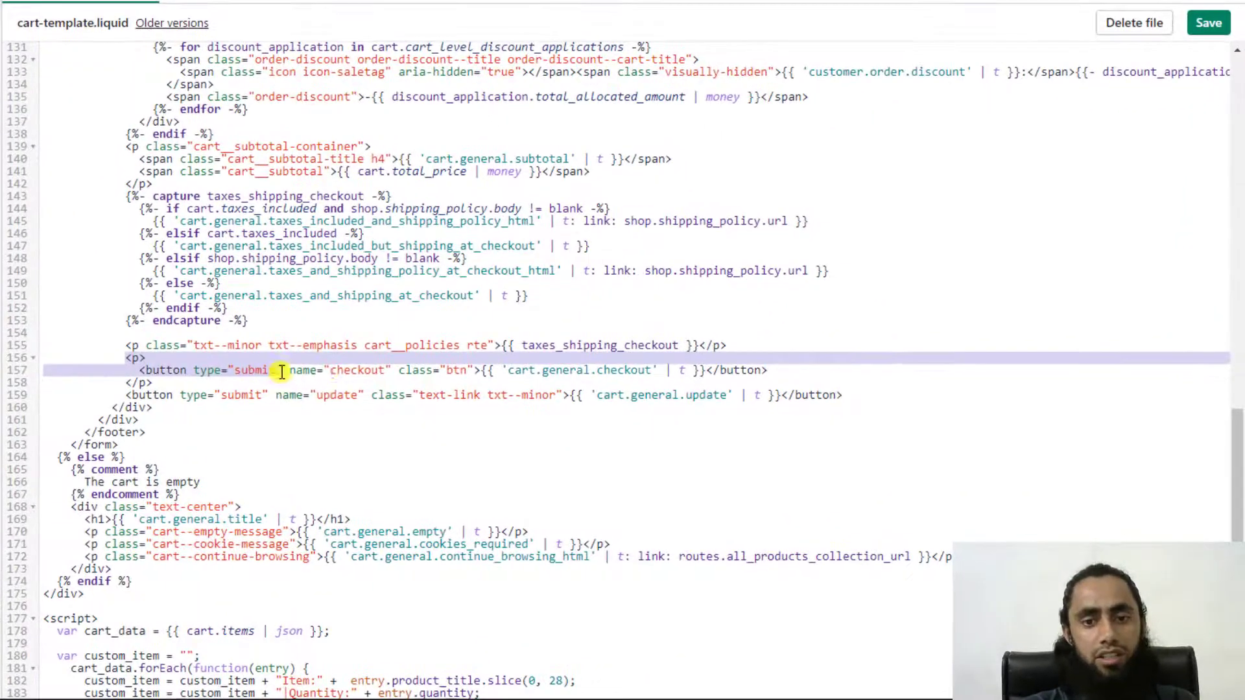
{"action": "left_click", "coordinate": [746, 342]}
{"action": "key", "text": "Return"}
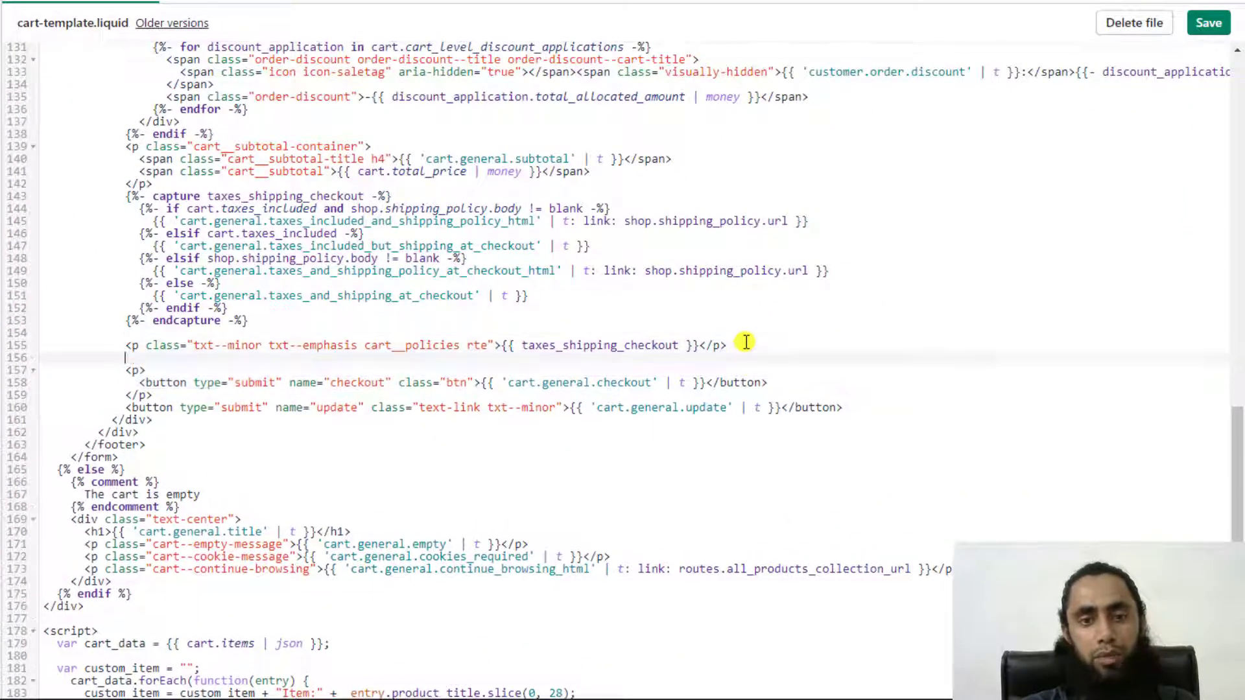
{"action": "key", "text": "ctrl+v"}
{"action": "left_click", "coordinate": [746, 342]}
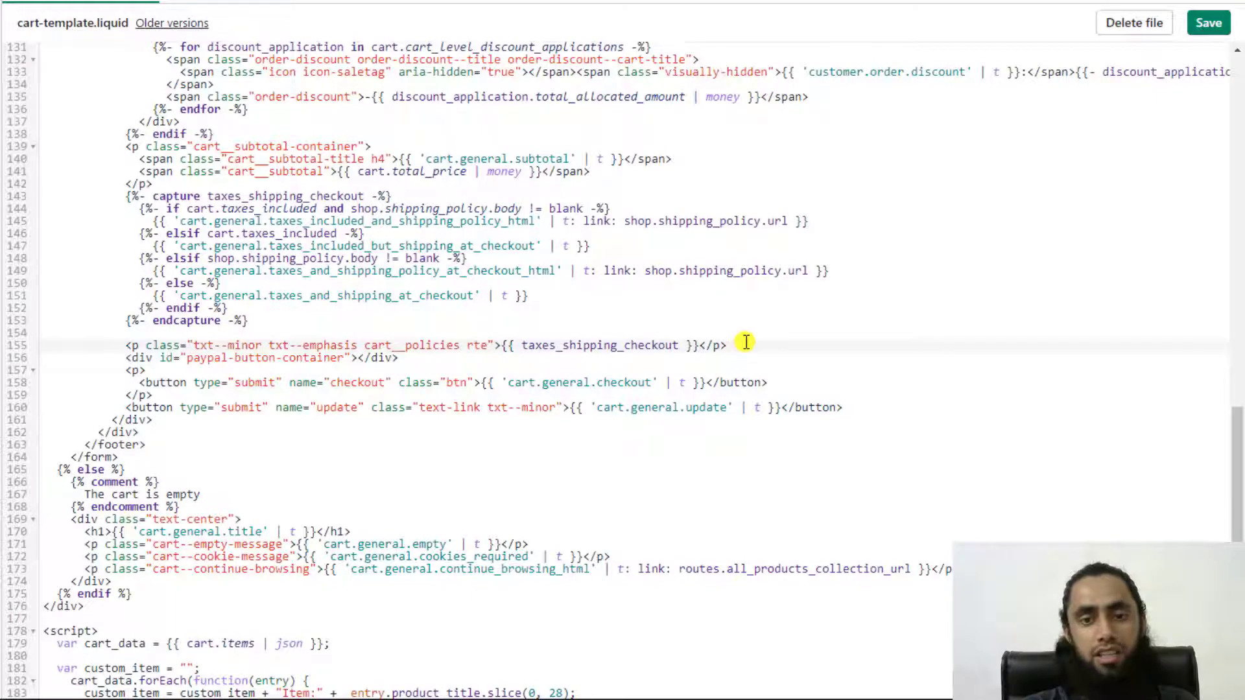
{"action": "key", "text": "Return"}
{"action": "left_click", "coordinate": [500, 370]}
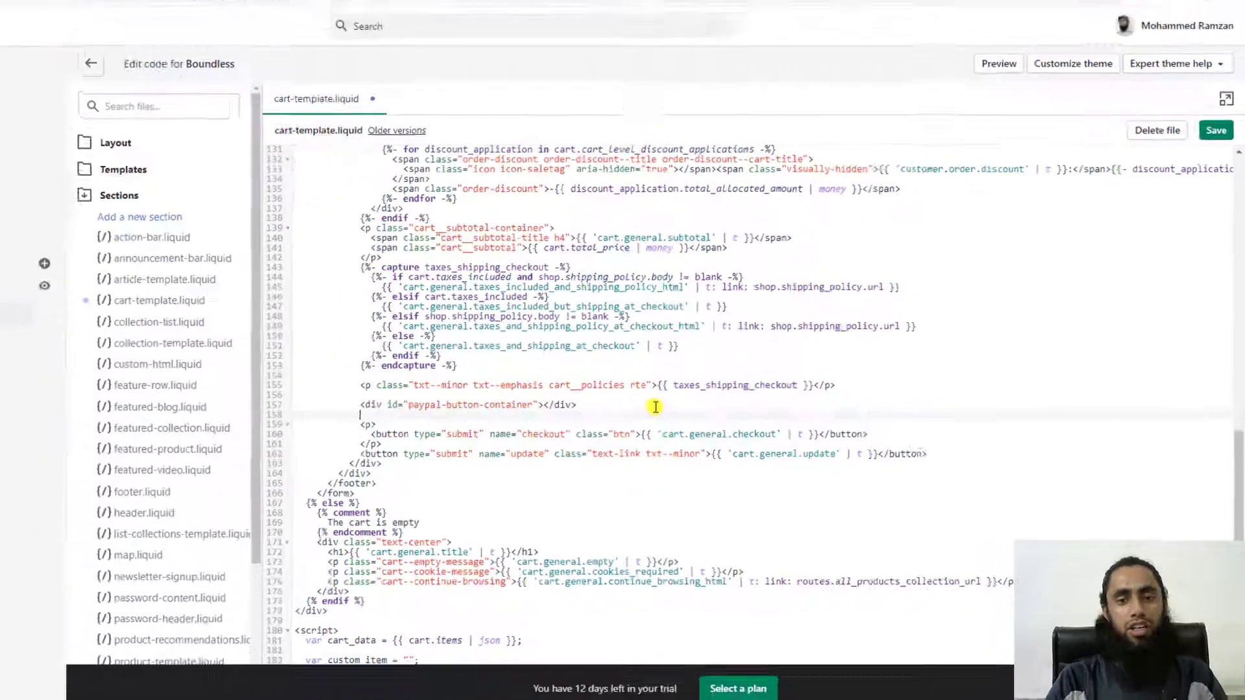
{"action": "key", "text": "Return"}
{"action": "left_click_drag", "start_coordinate": [412, 373], "coordinate": [149, 368]}
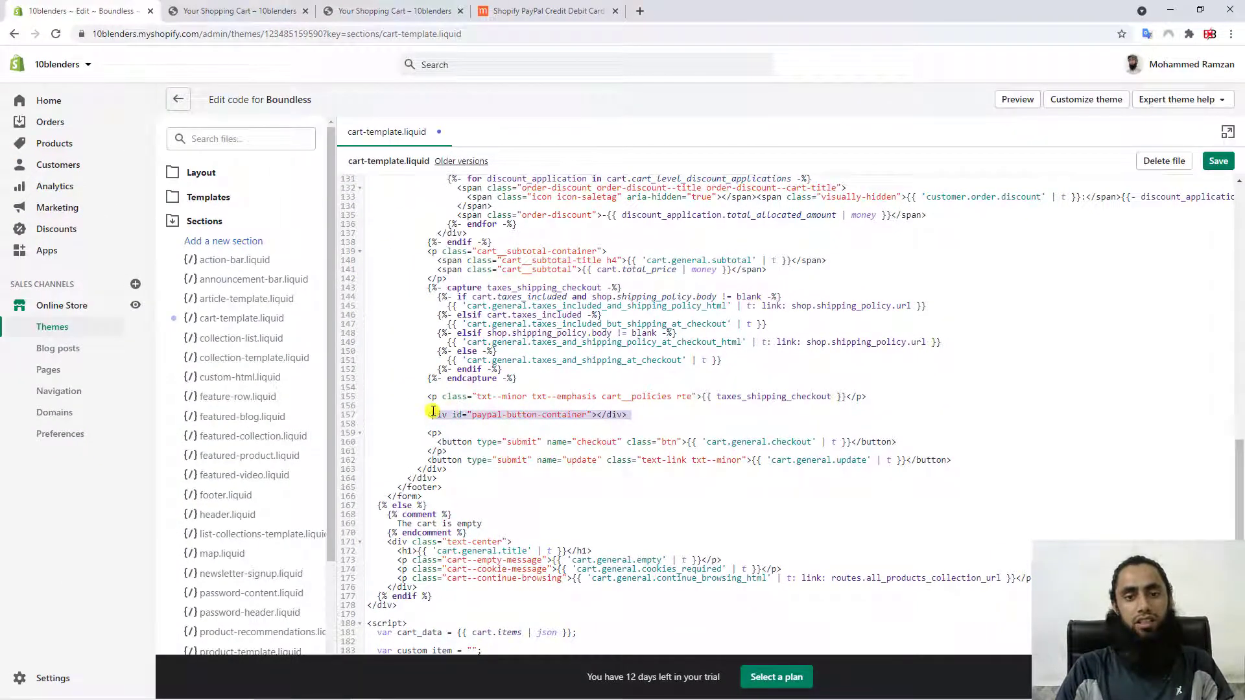
{"action": "left_click", "coordinate": [1219, 162]}
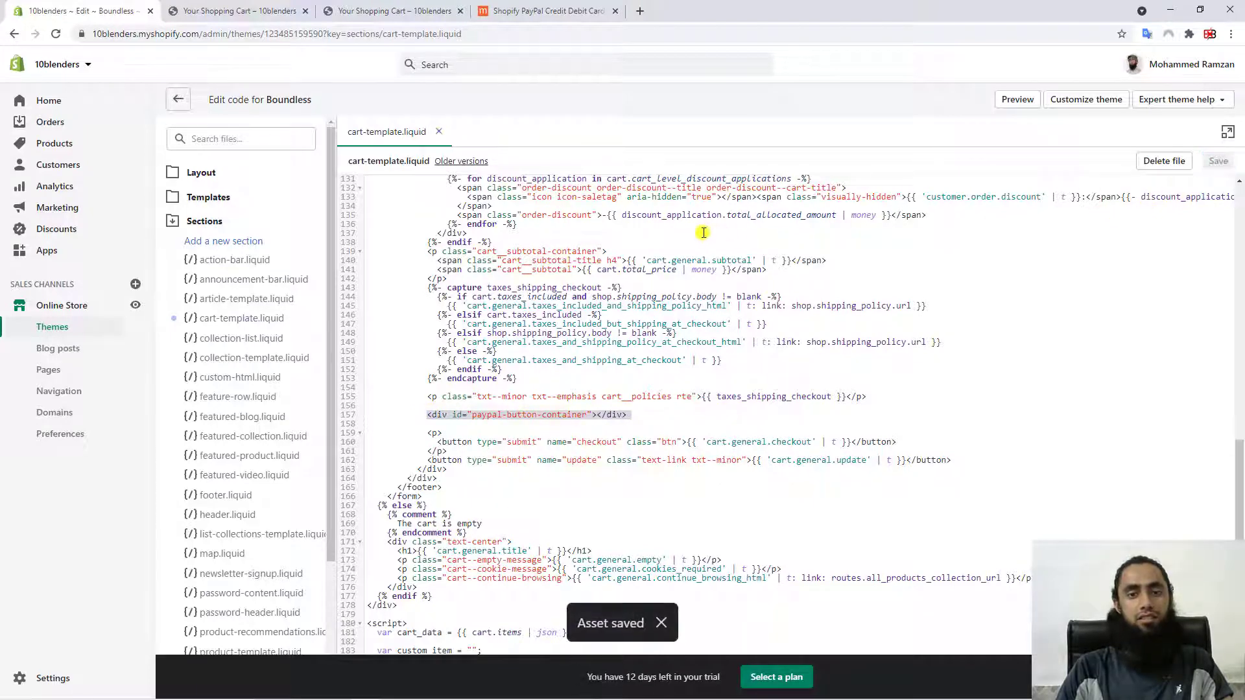
- Reload the store's cart page to check the PayPal and Debit or Credit Card buttons
{"action": "left_click", "coordinate": [652, 242]}
{"action": "left_click", "coordinate": [366, 10]}
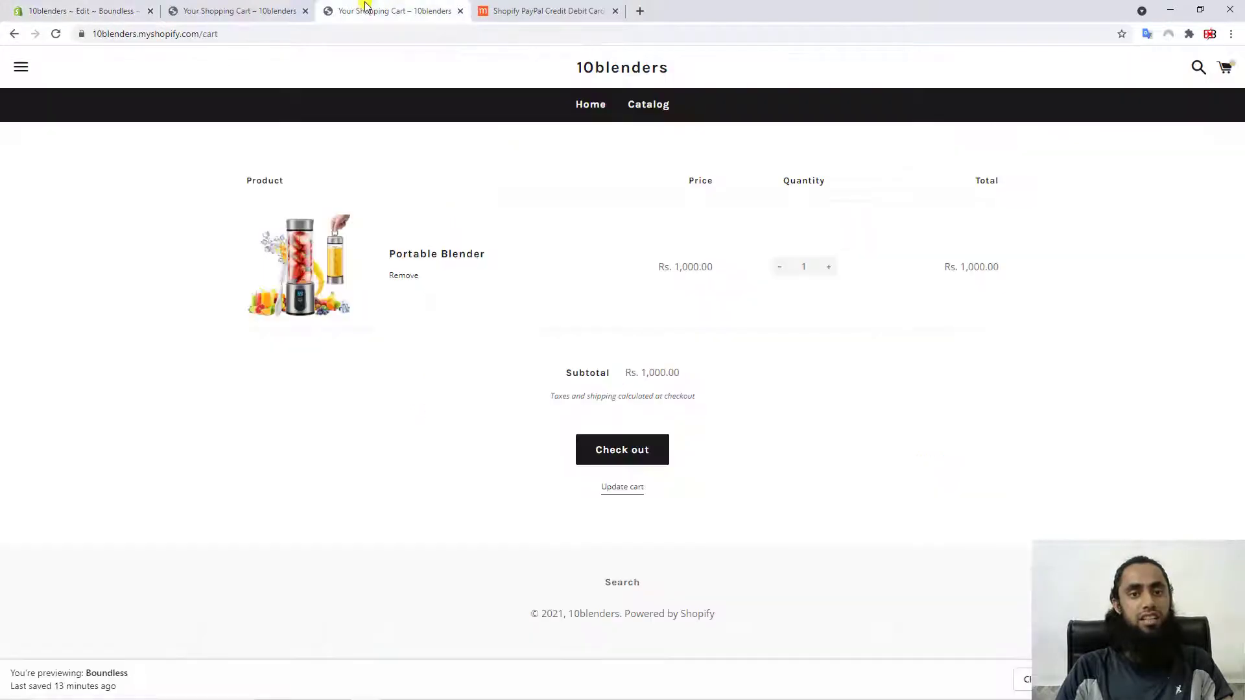
{"action": "left_click", "coordinate": [56, 34]}
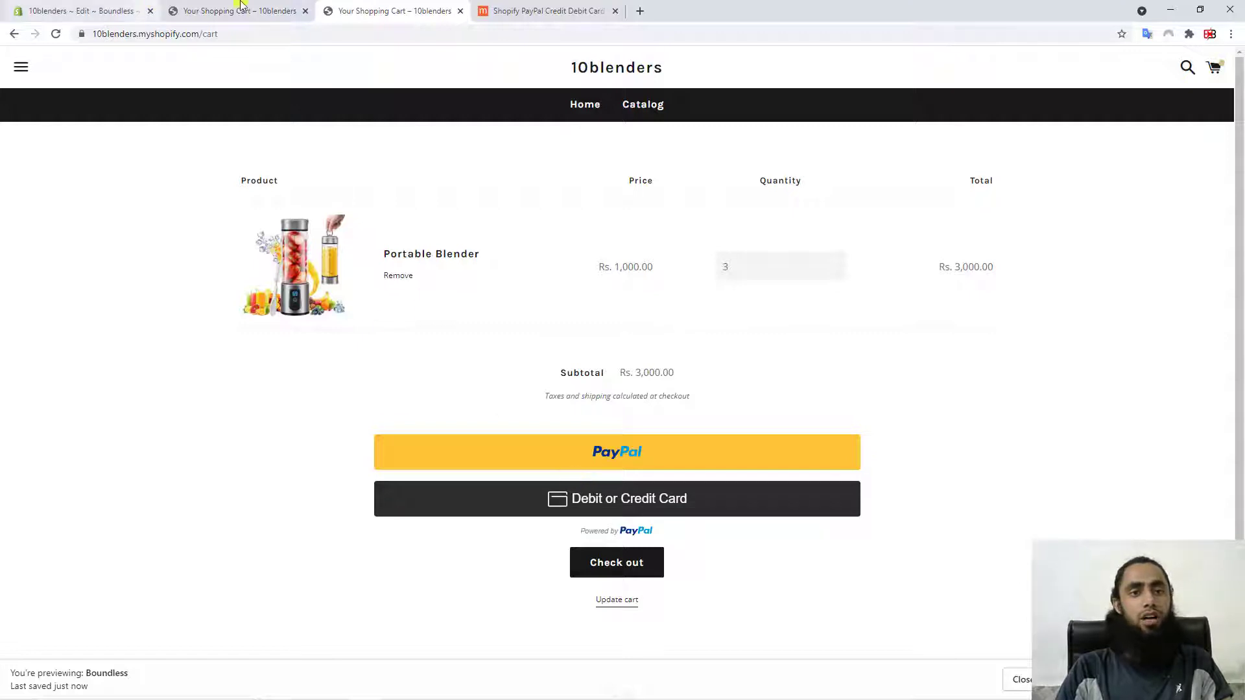
- Copy the complete style block under "4. Style Your Buttons" from the blog post
{"action": "left_click", "coordinate": [514, 11]}
{"action": "scroll", "coordinate": [362, 344], "scroll_direction": "down", "scroll_amount": 2}
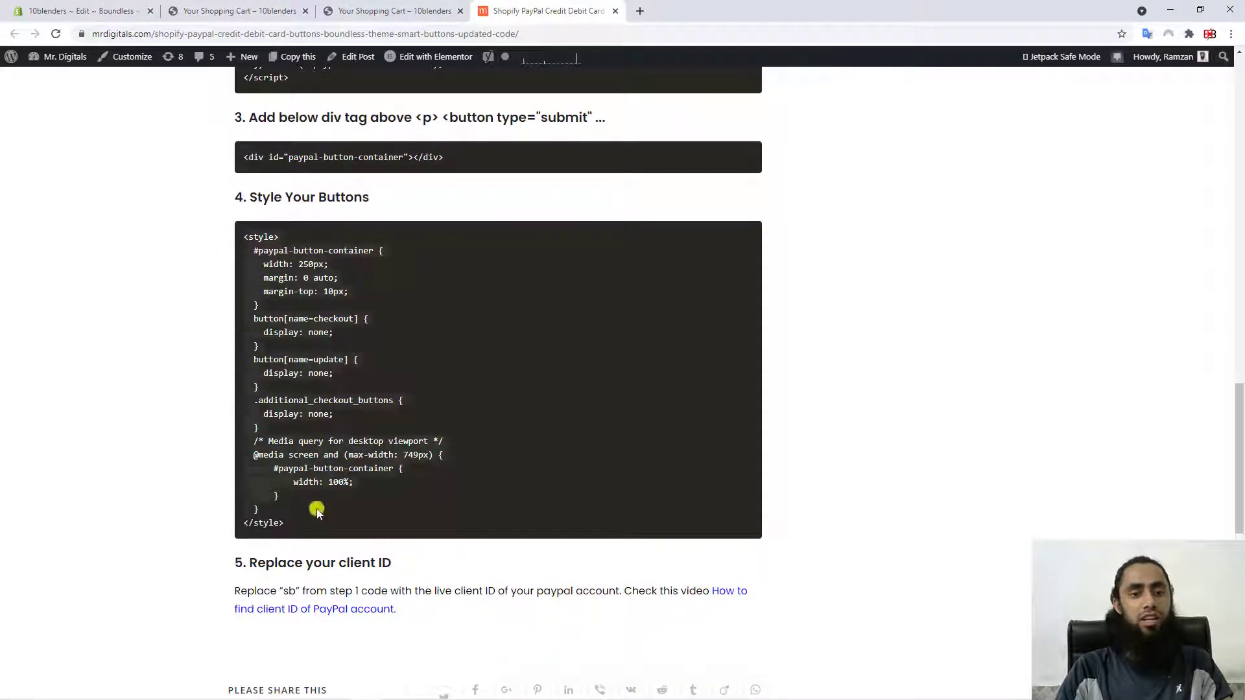
{"action": "right_click", "coordinate": [271, 407]}
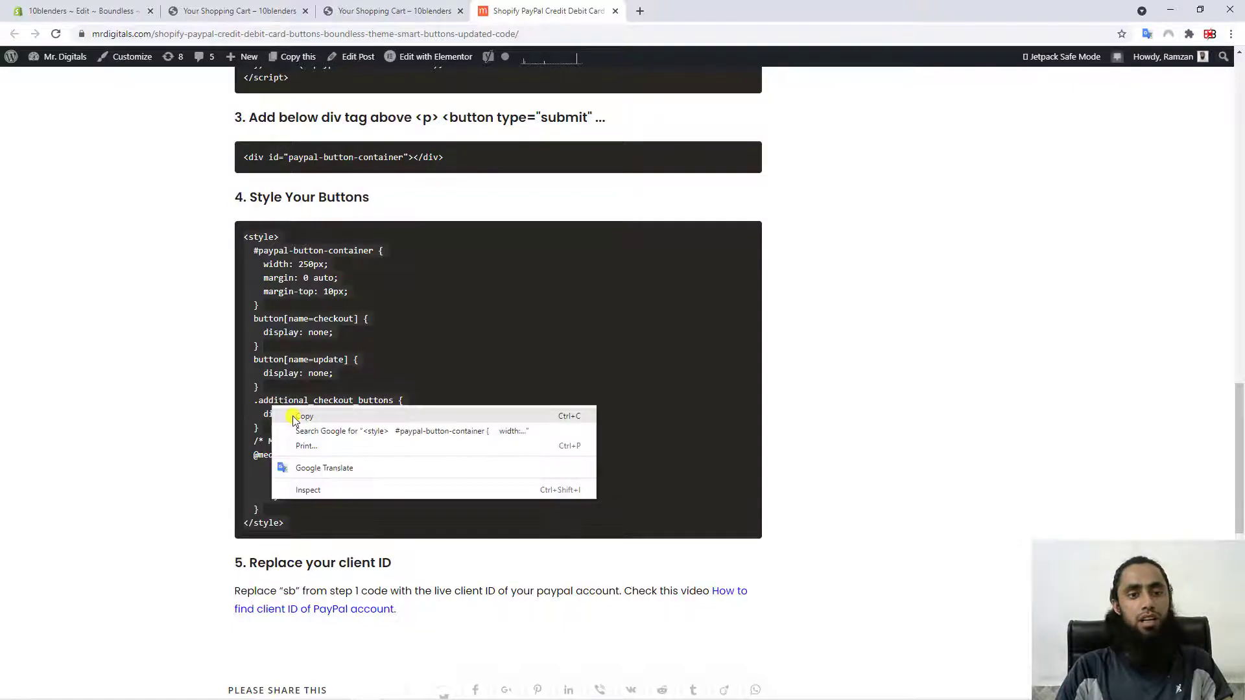
{"action": "left_click", "coordinate": [293, 416]}
- Paste the button style block directly below the PayPal SDK script at the top of cart-template.liquid and save the file
{"action": "left_click", "coordinate": [55, 13]}
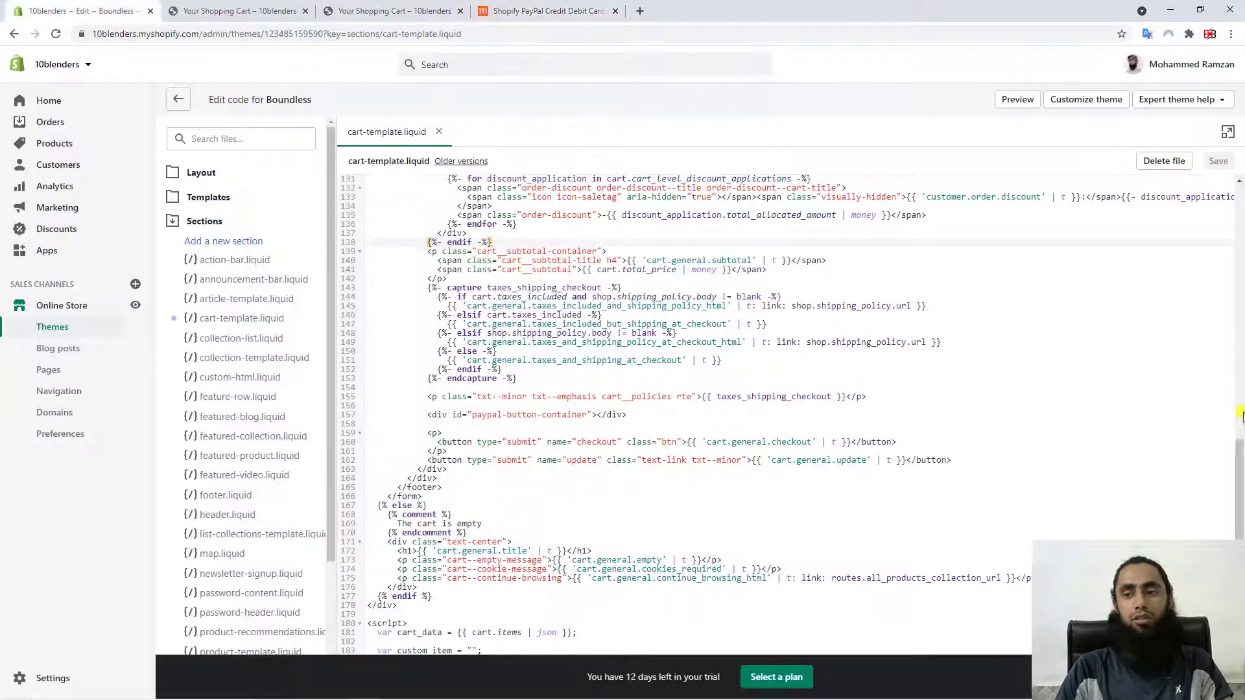
{"action": "left_click_drag", "start_coordinate": [1240, 449], "coordinate": [1237, 181]}
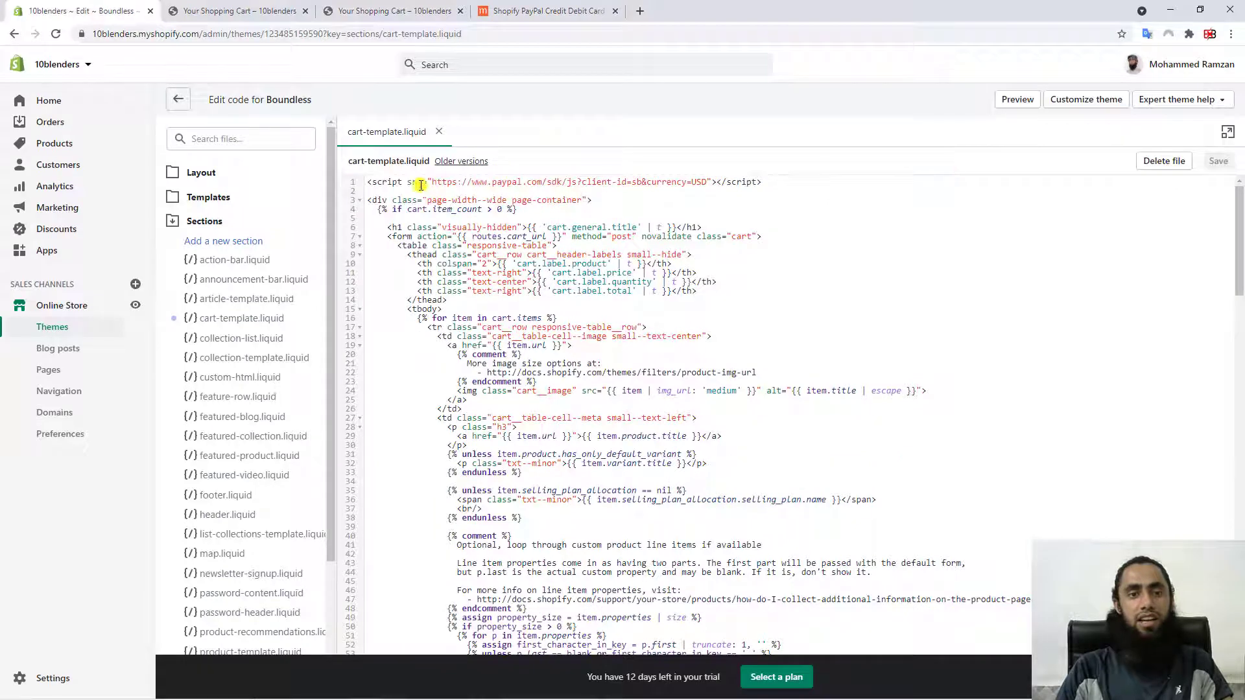
{"action": "left_click", "coordinate": [396, 191]}
{"action": "key", "text": "Return"}
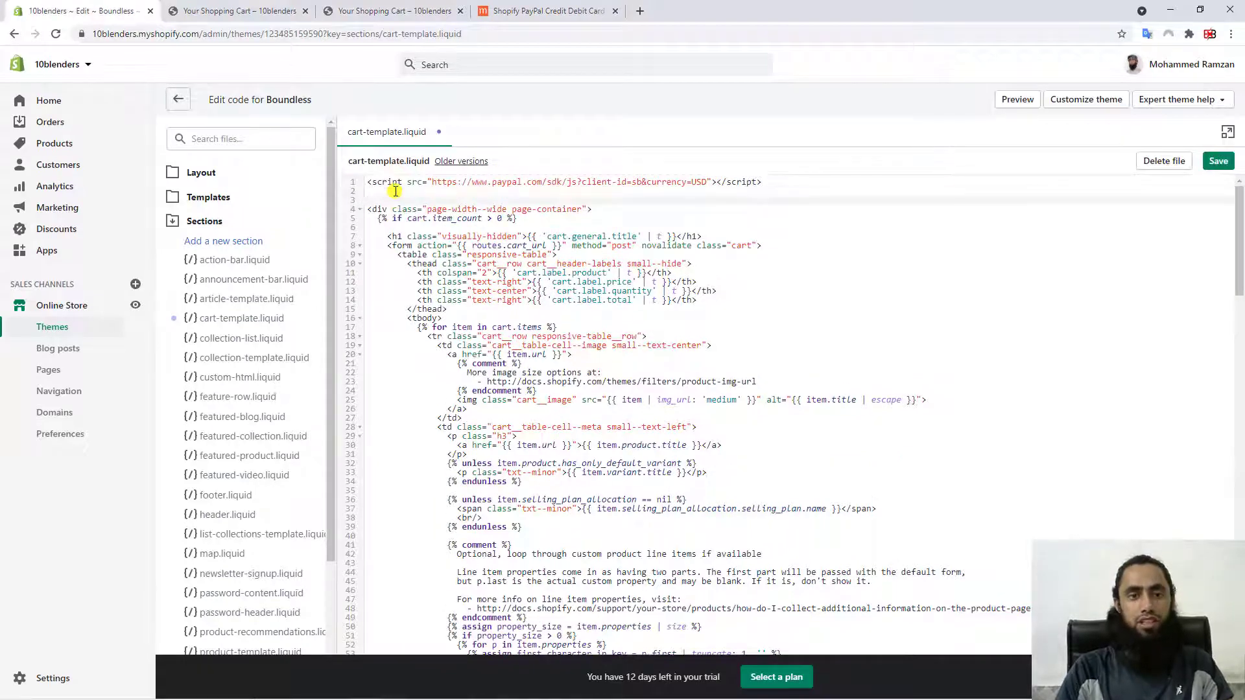
{"action": "left_click", "coordinate": [395, 191]}
{"action": "key", "text": "ctrl+v"}
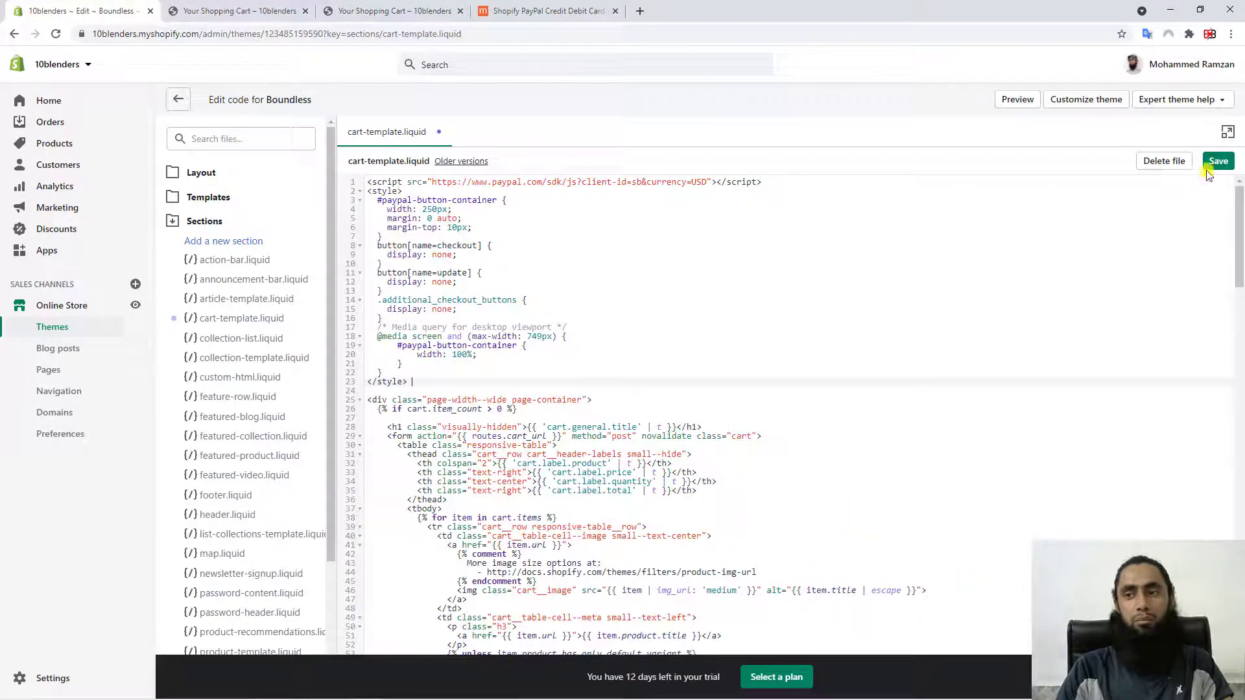
{"action": "left_click", "coordinate": [1218, 162]}
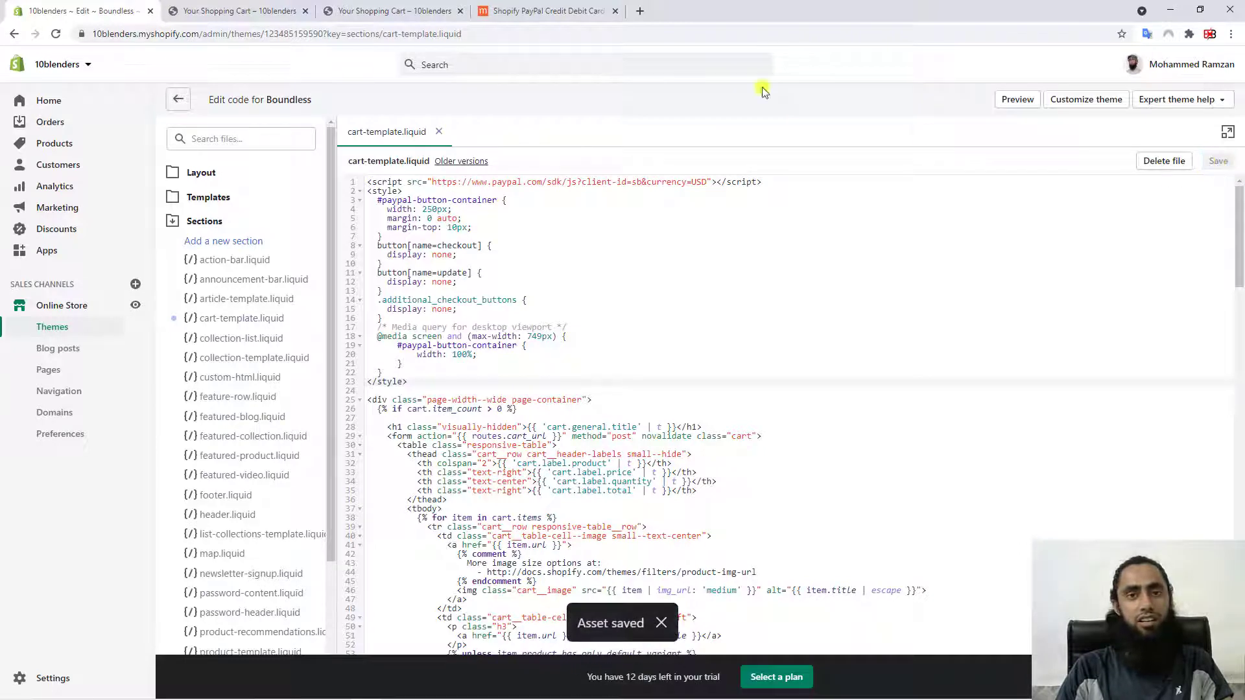
- Reload the store's cart page to check the styling of the payment buttons
{"action": "left_click", "coordinate": [511, 11]}
{"action": "left_click", "coordinate": [373, 11]}
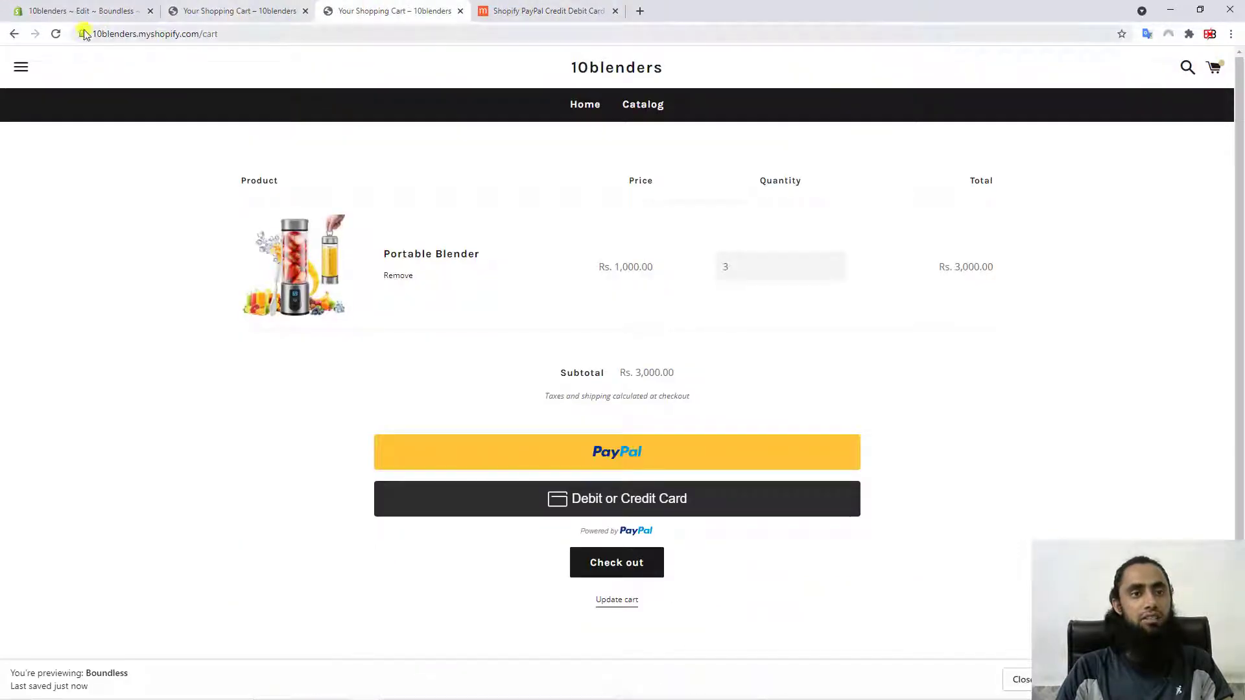
{"action": "left_click", "coordinate": [55, 33]}
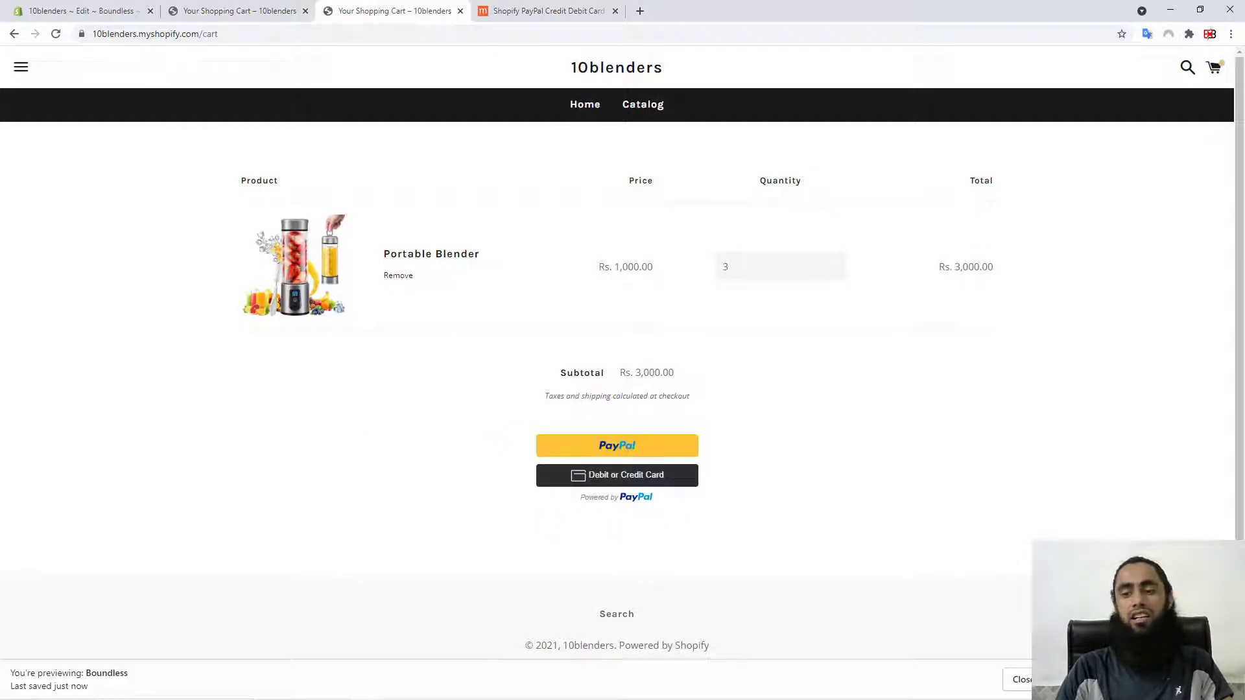
- Inspect the cart page in the developer tools docked beside it, check the payment buttons in responsive device view, and close the tools
{"action": "right_click", "coordinate": [488, 281]}
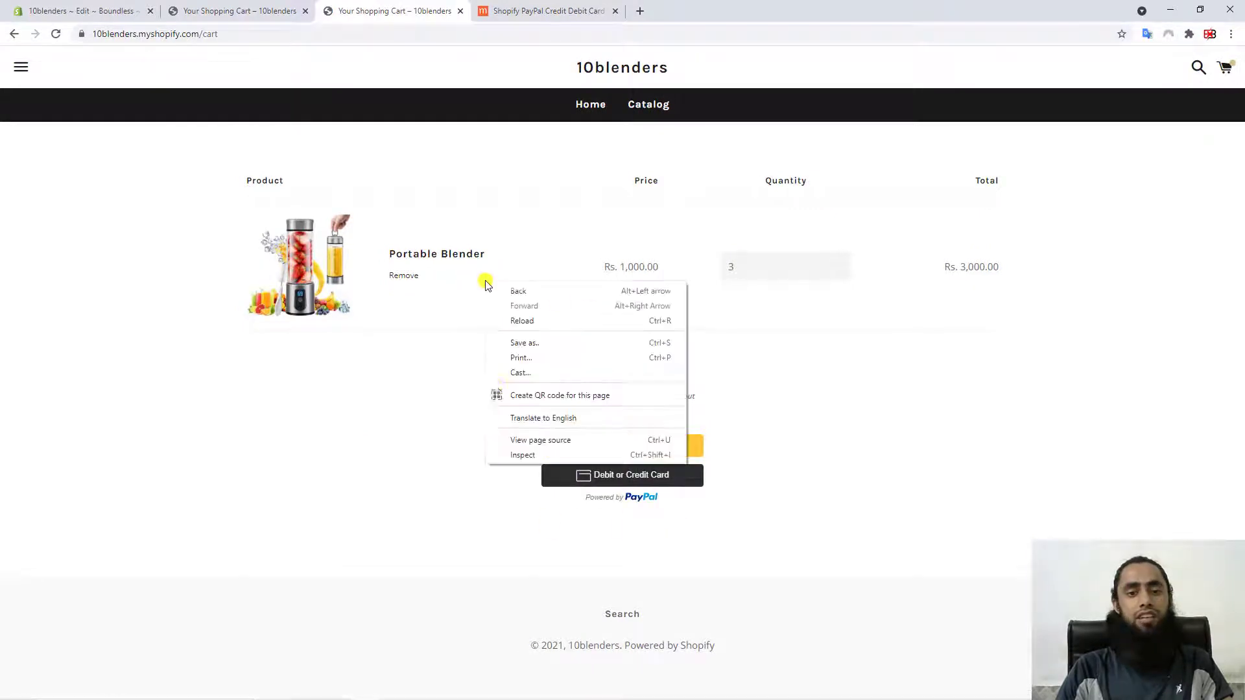
{"action": "left_click", "coordinate": [505, 456]}
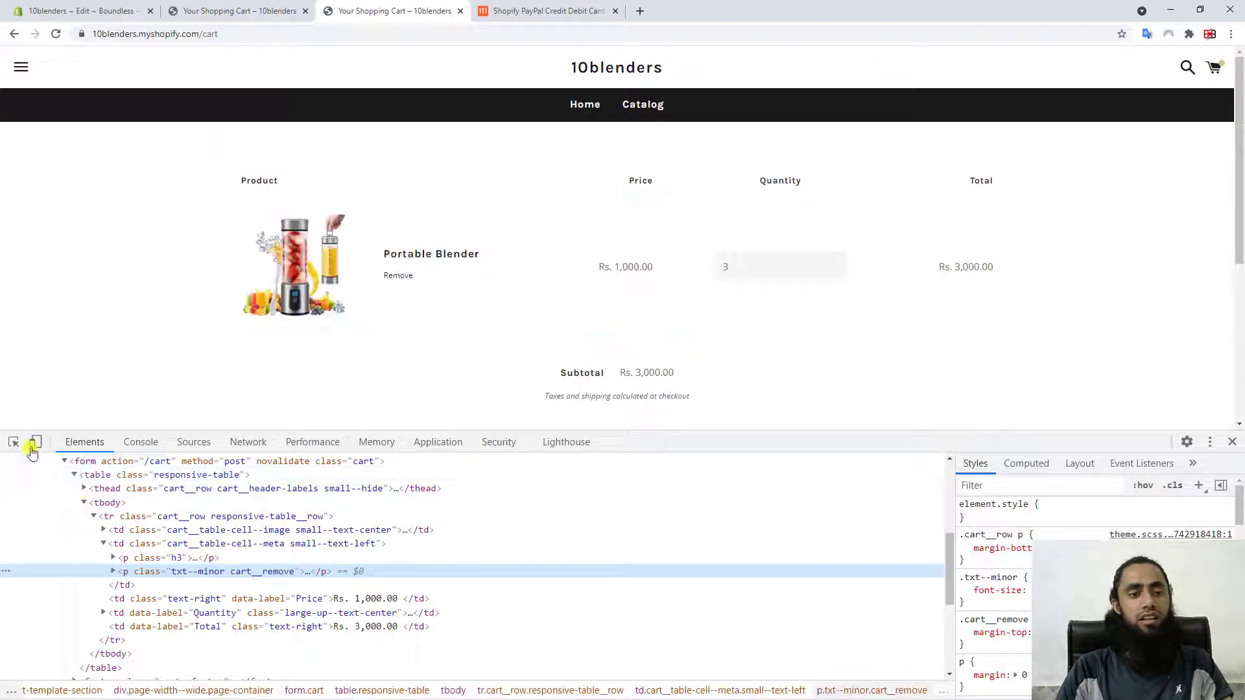
{"action": "left_click", "coordinate": [1210, 442]}
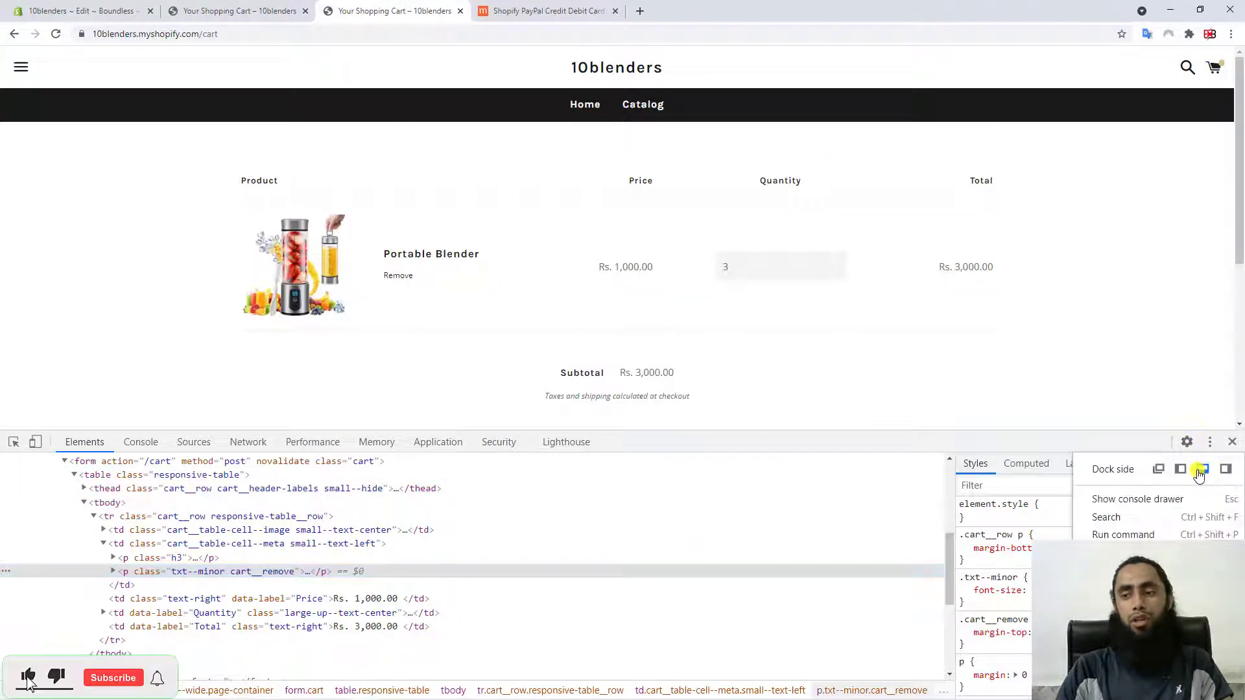
{"action": "left_click", "coordinate": [1226, 469]}
{"action": "left_click", "coordinate": [781, 60]}
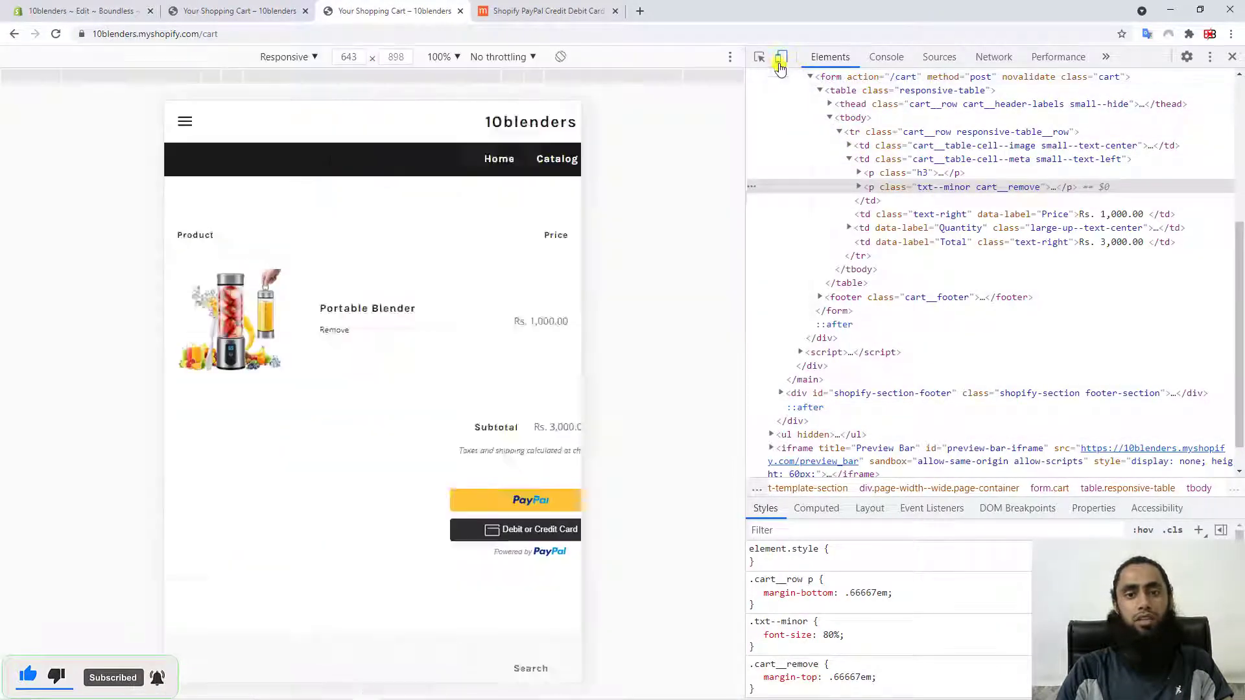
{"action": "scroll", "coordinate": [392, 383], "scroll_direction": "down", "scroll_amount": 5}
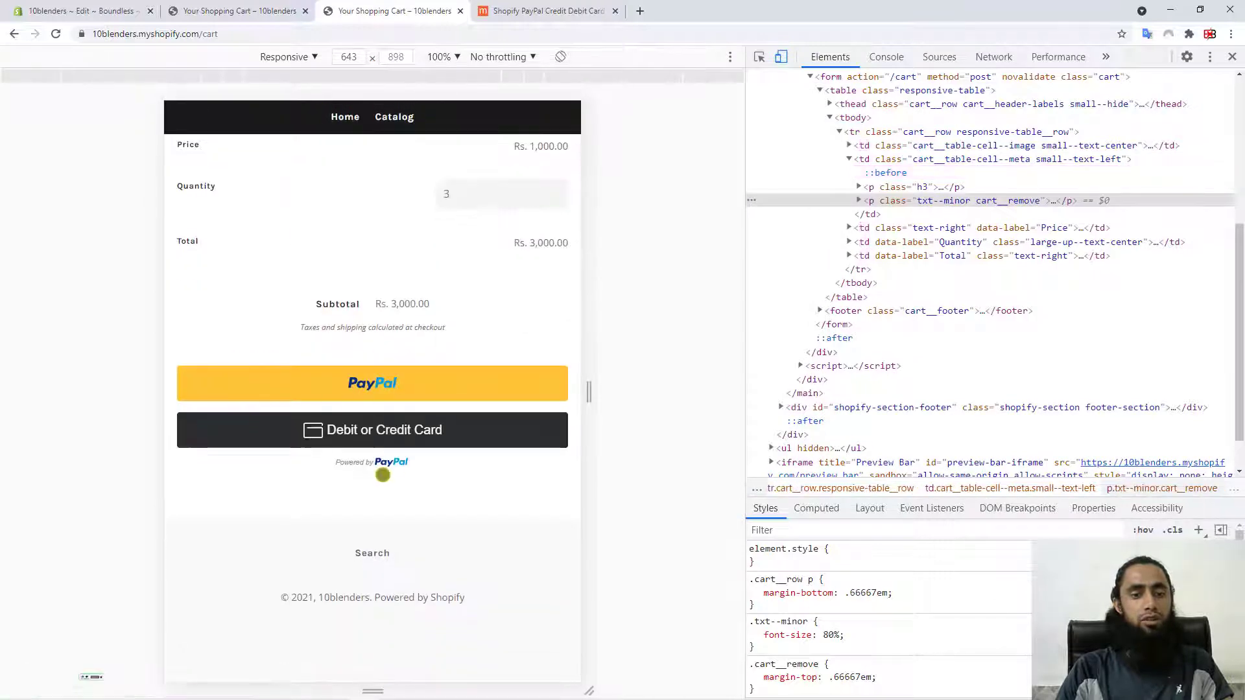
{"action": "scroll", "coordinate": [382, 475], "scroll_direction": "up", "scroll_amount": 5}
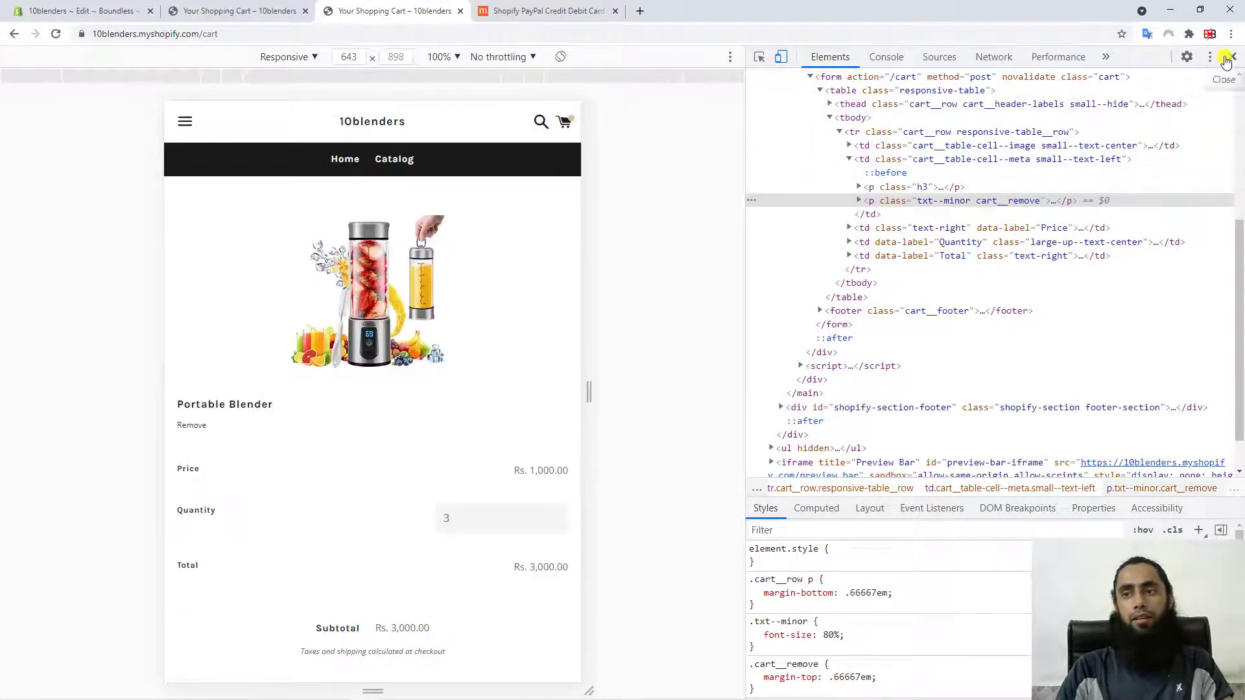
{"action": "left_click", "coordinate": [1226, 60]}
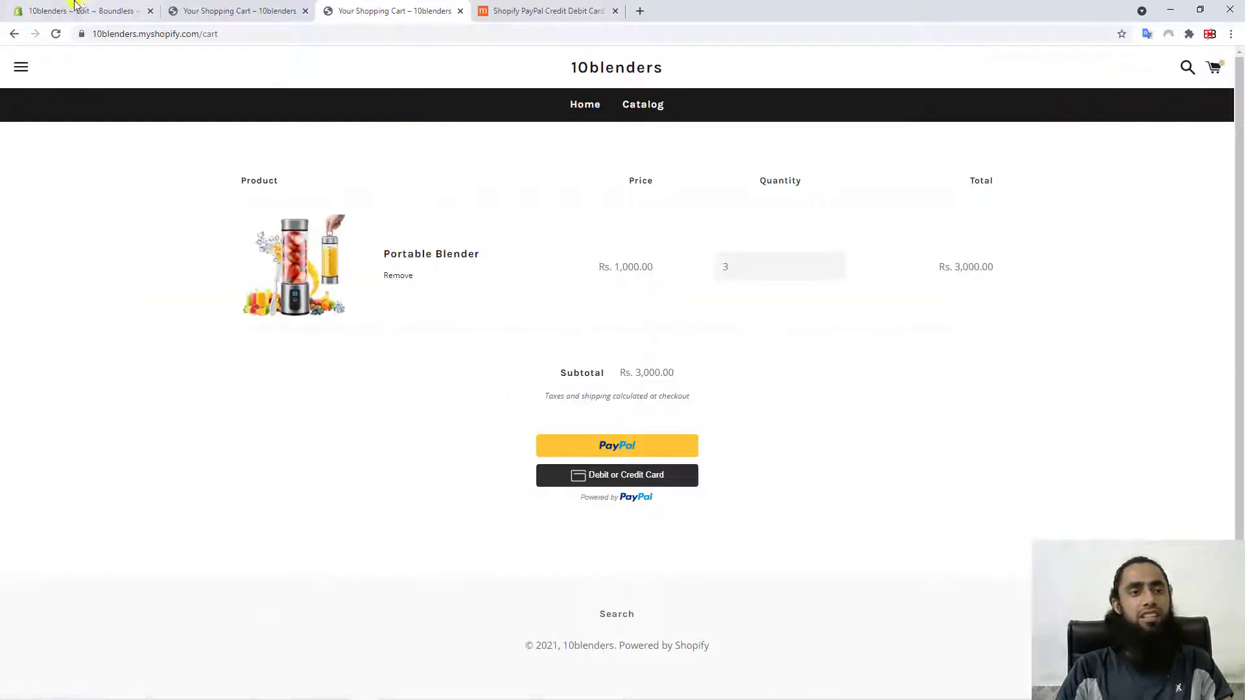
- Try removing the button[name=checkout] rule from the style block in cart-template.liquid, save the file and reload the cart page
{"action": "left_click", "coordinate": [76, 8]}
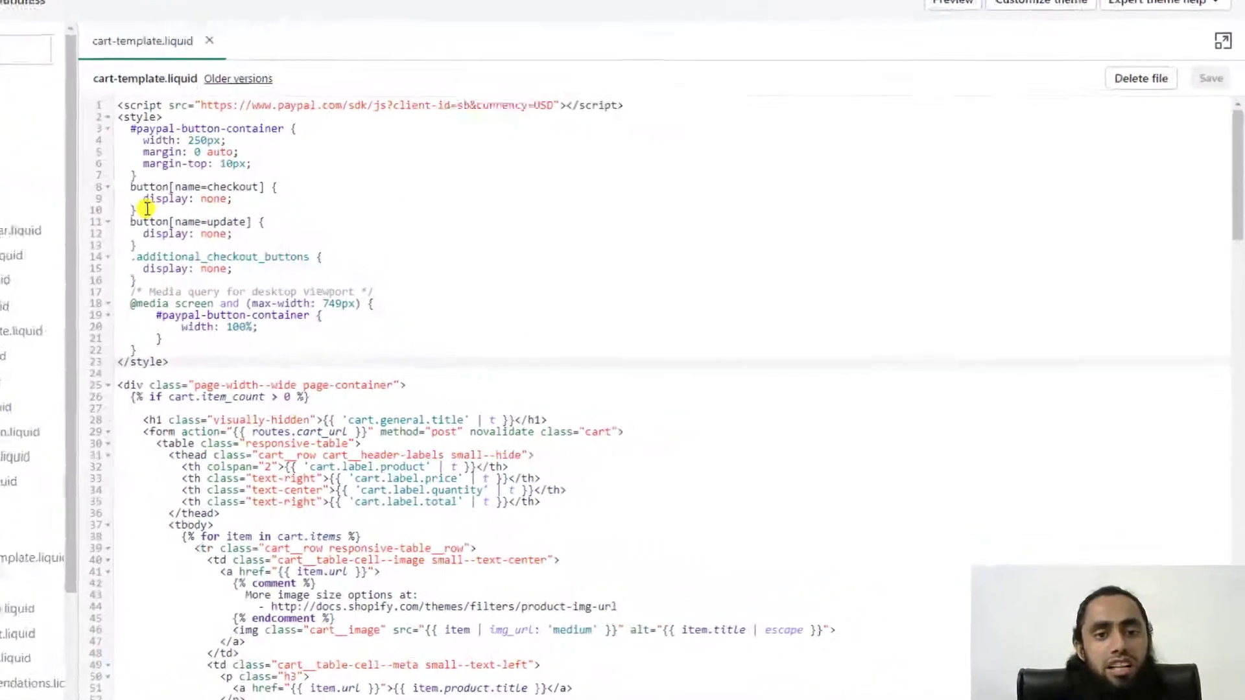
{"action": "left_click_drag", "start_coordinate": [382, 263], "coordinate": [376, 247]}
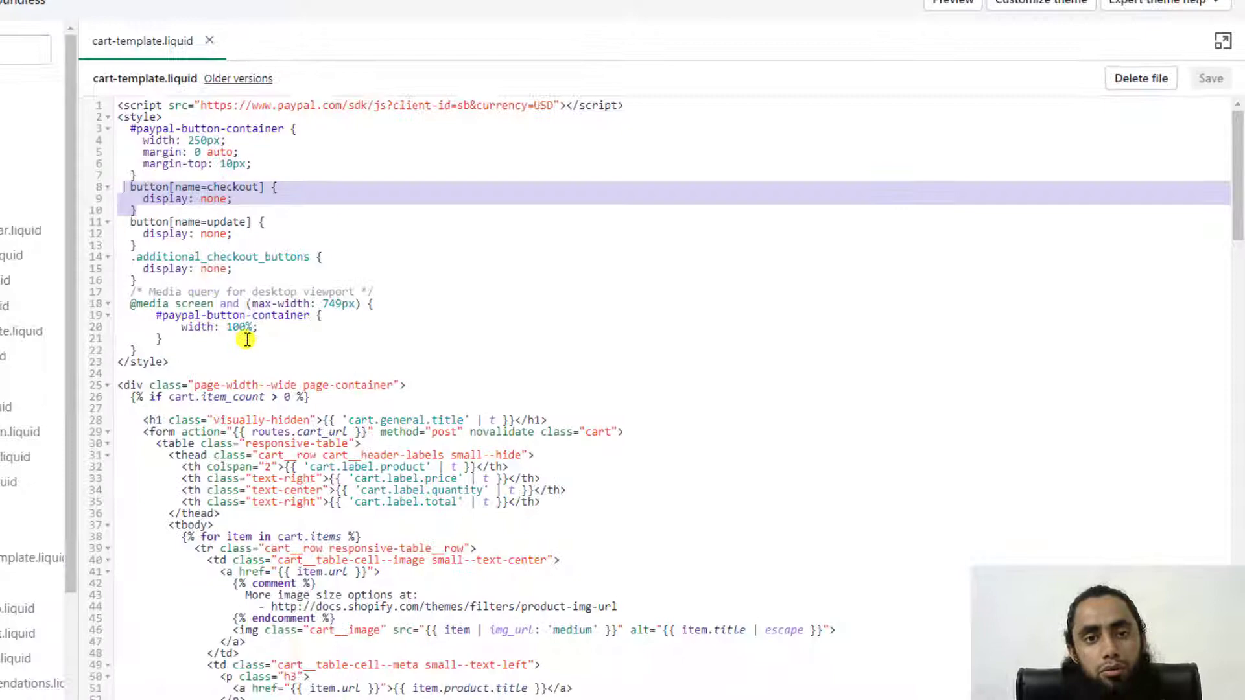
{"action": "key", "text": "BackSpace"}
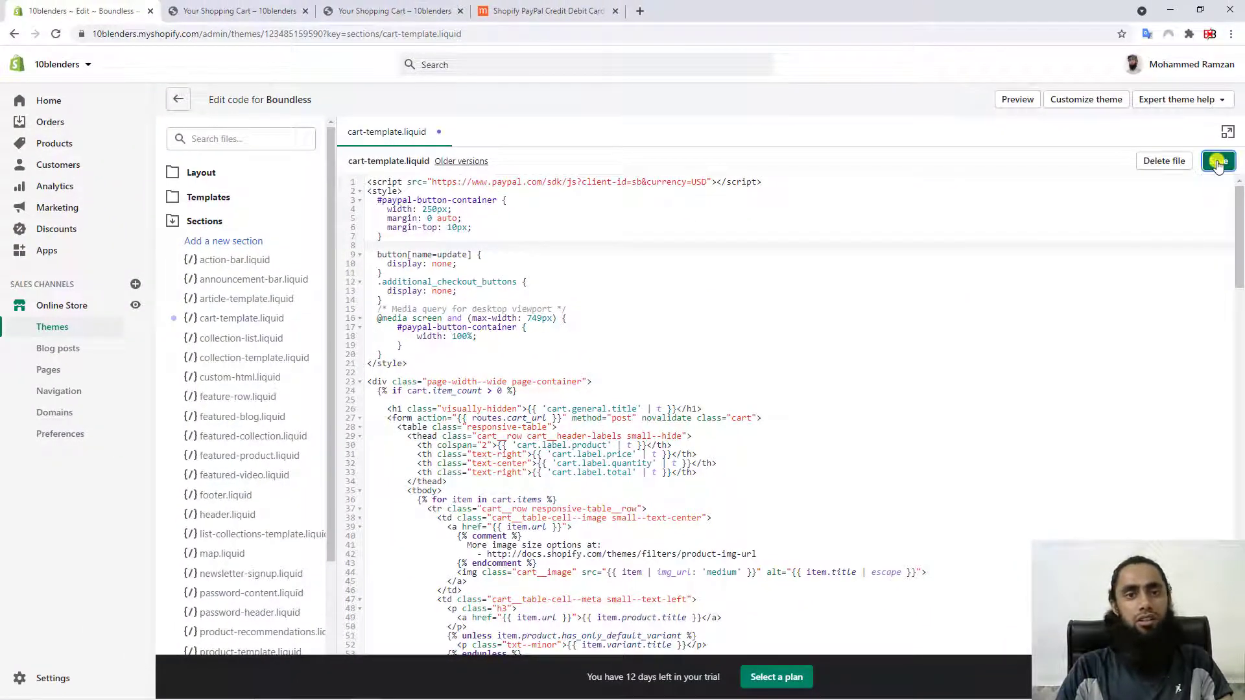
{"action": "left_click", "coordinate": [1218, 163]}
{"action": "left_click", "coordinate": [367, 9]}
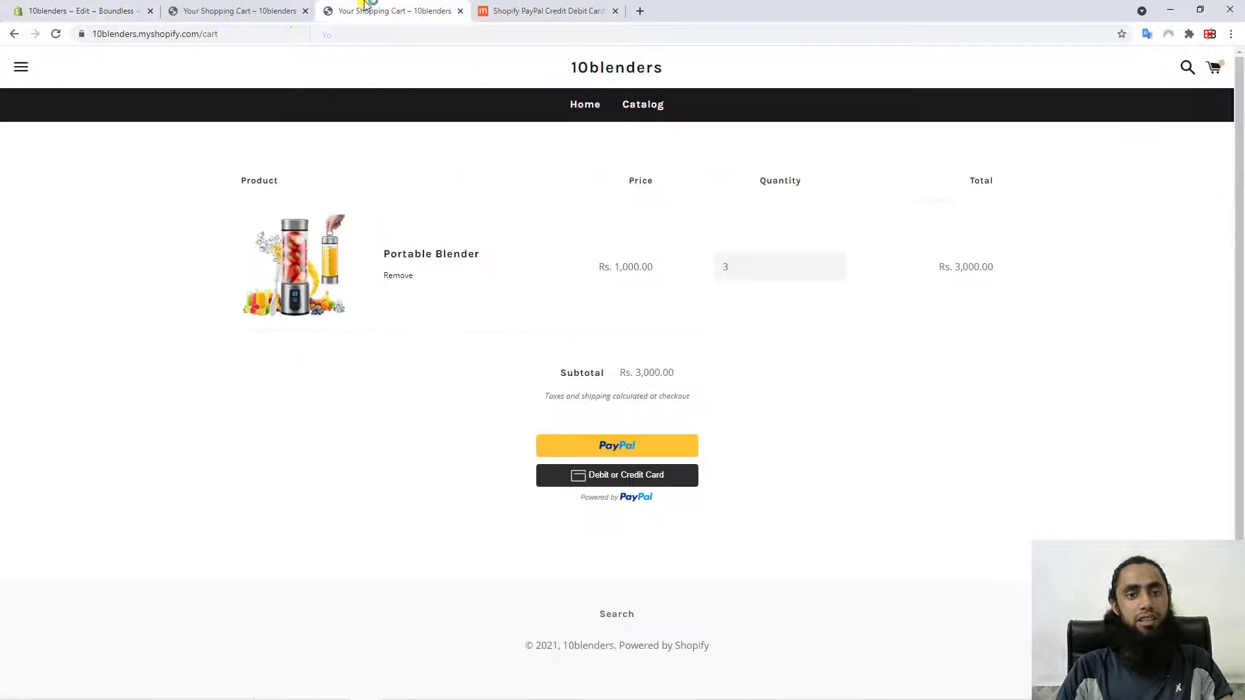
{"action": "left_click", "coordinate": [56, 34]}
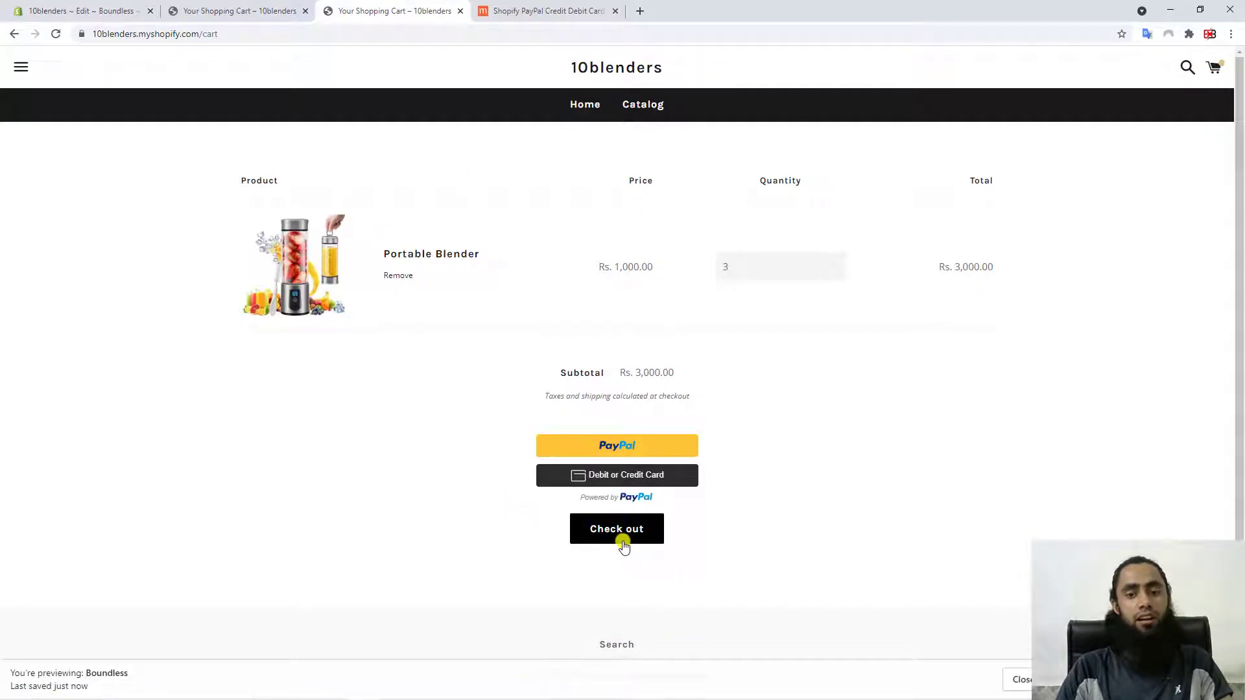
- Undo the removal of the button[name=checkout] rule, save cart-template.liquid and reload the other open cart page
{"action": "left_click", "coordinate": [68, 9]}
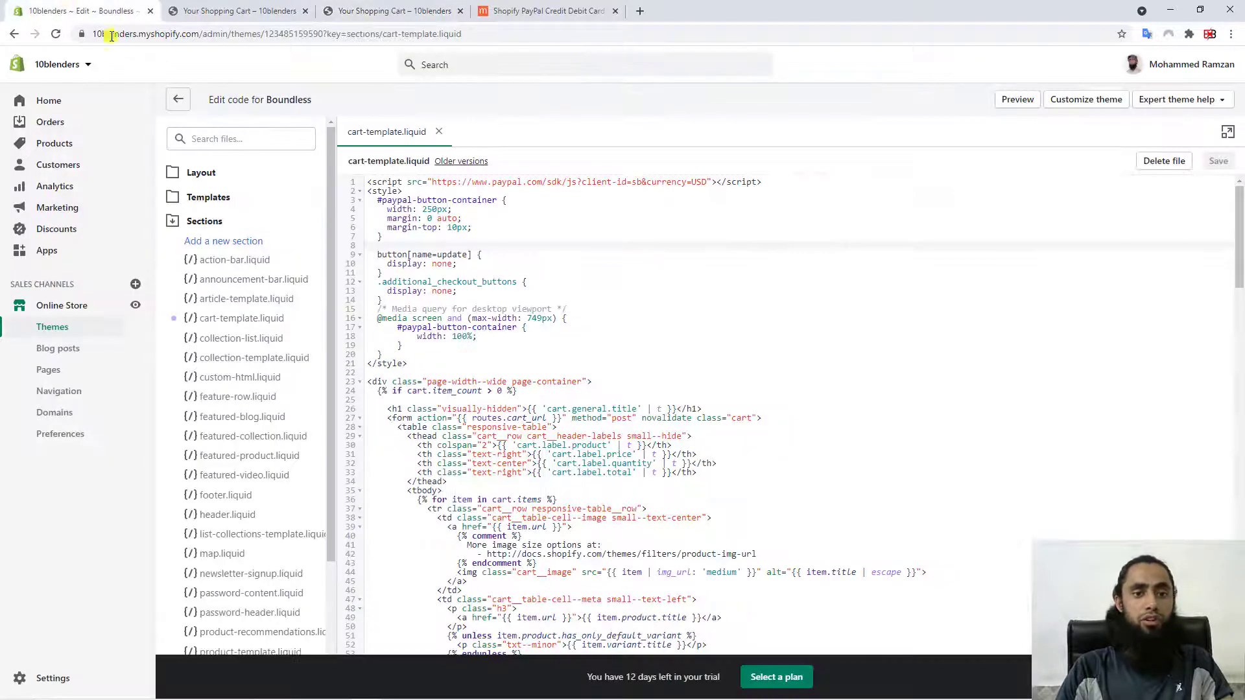
{"action": "left_click", "coordinate": [428, 272]}
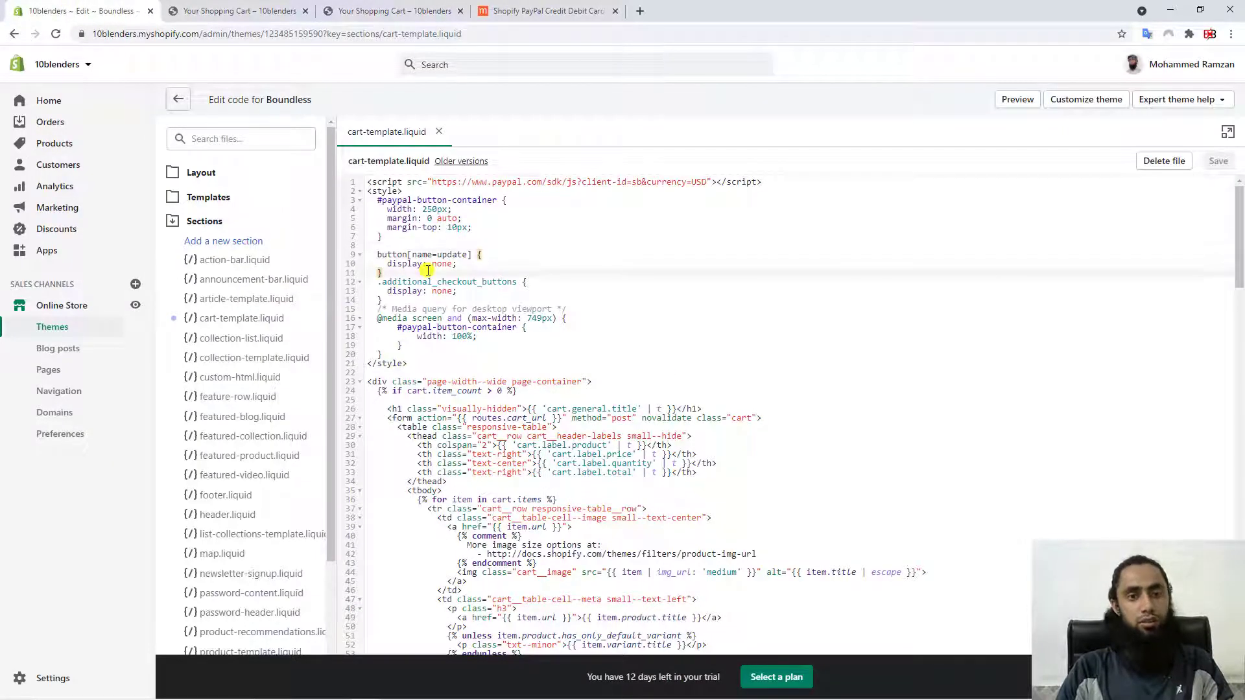
{"action": "key", "text": "ctrl+z"}
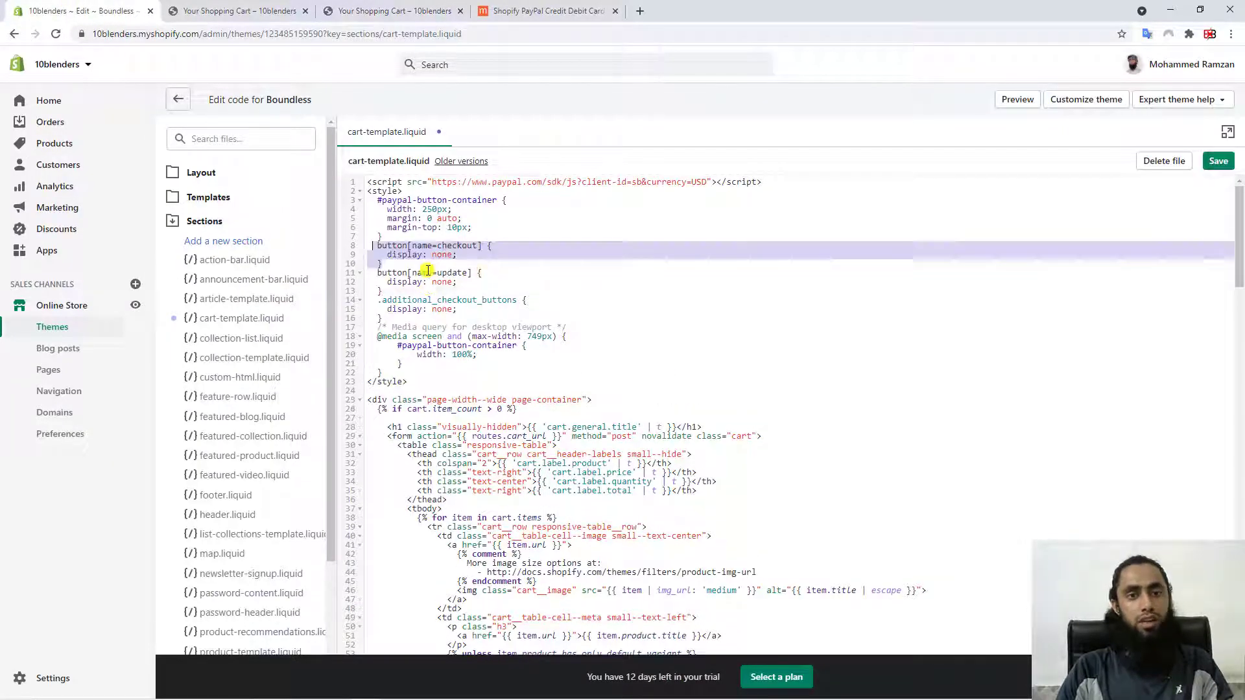
{"action": "left_click", "coordinate": [1219, 161]}
{"action": "left_click", "coordinate": [233, 9]}
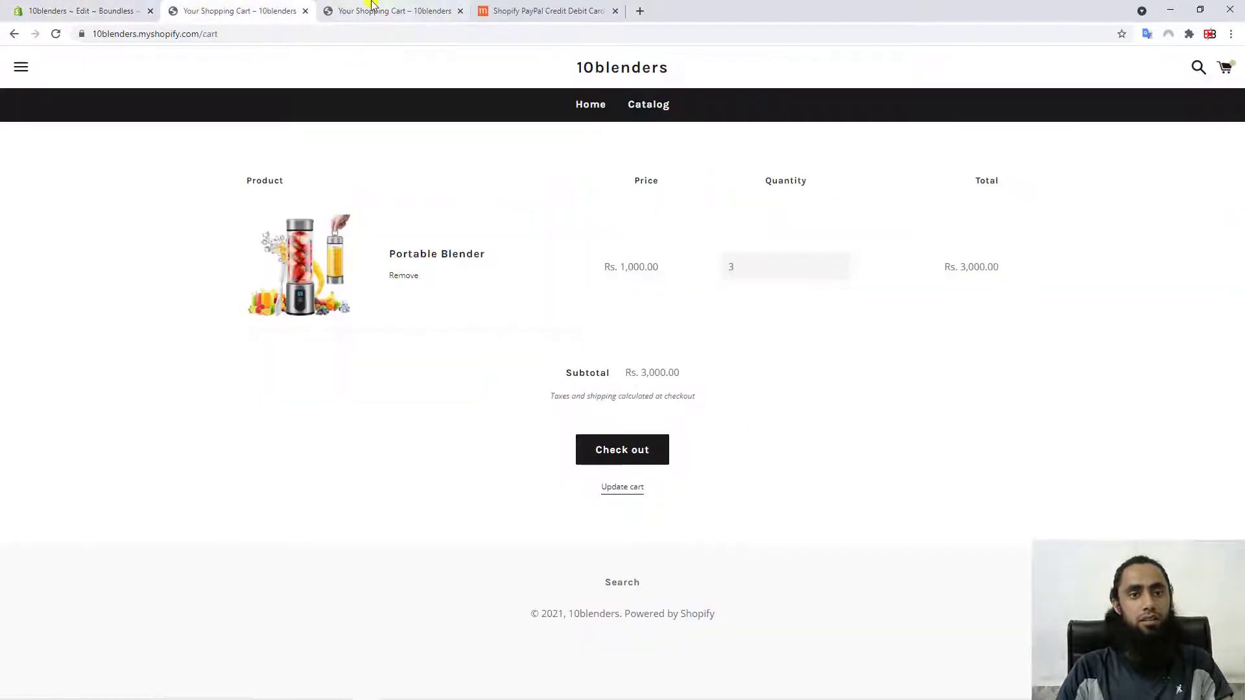
{"action": "left_click", "coordinate": [54, 35]}
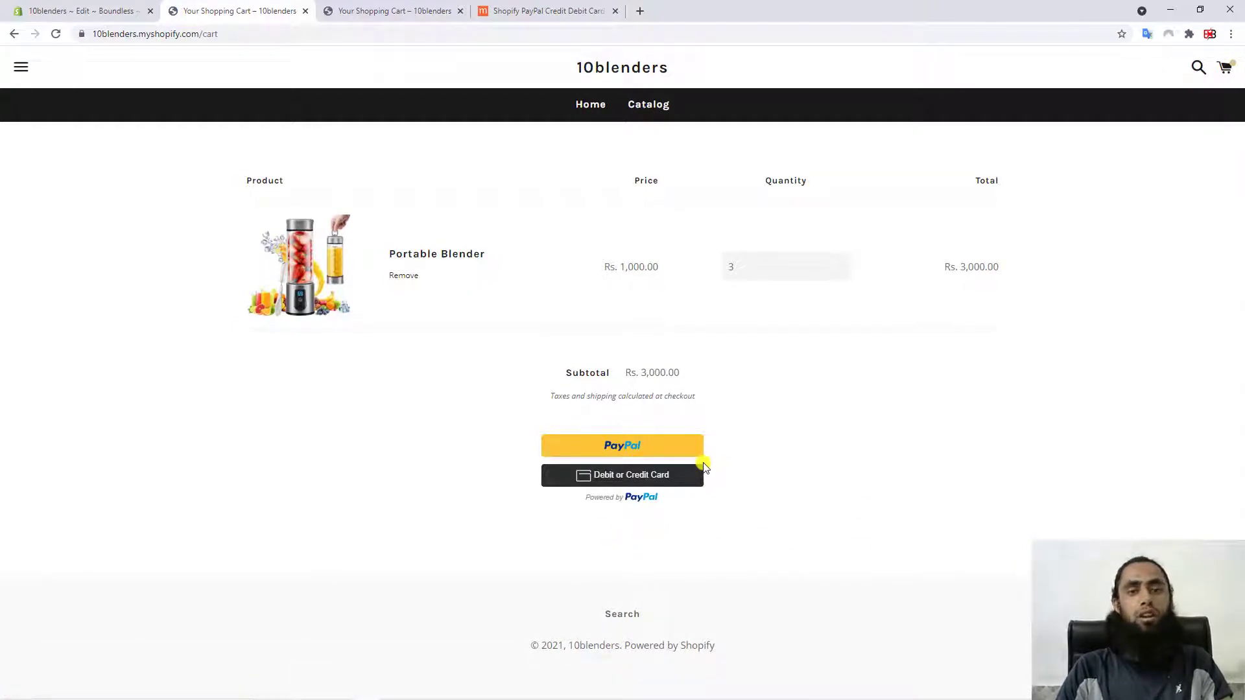
- Highlight the "sb" client ID placeholder in the PayPal SDK script and read "5. Replace your client ID" in the blog post
{"action": "left_click", "coordinate": [101, 11]}
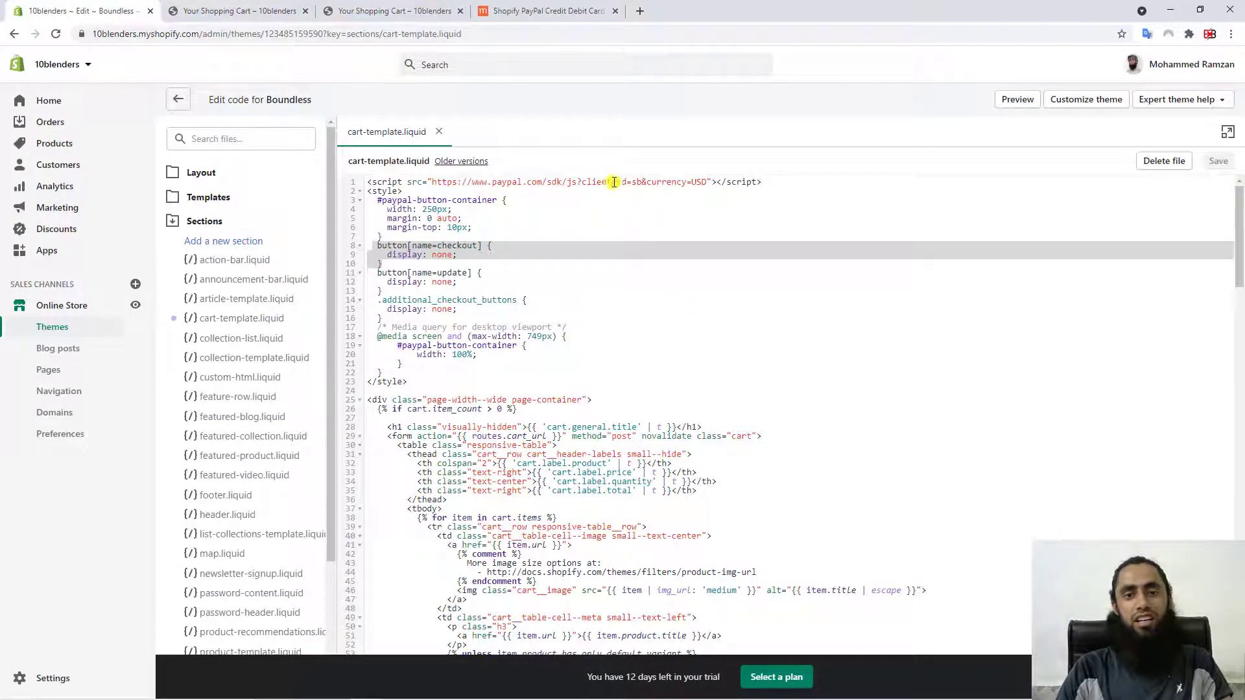
{"action": "left_click_drag", "start_coordinate": [583, 181], "coordinate": [634, 181]}
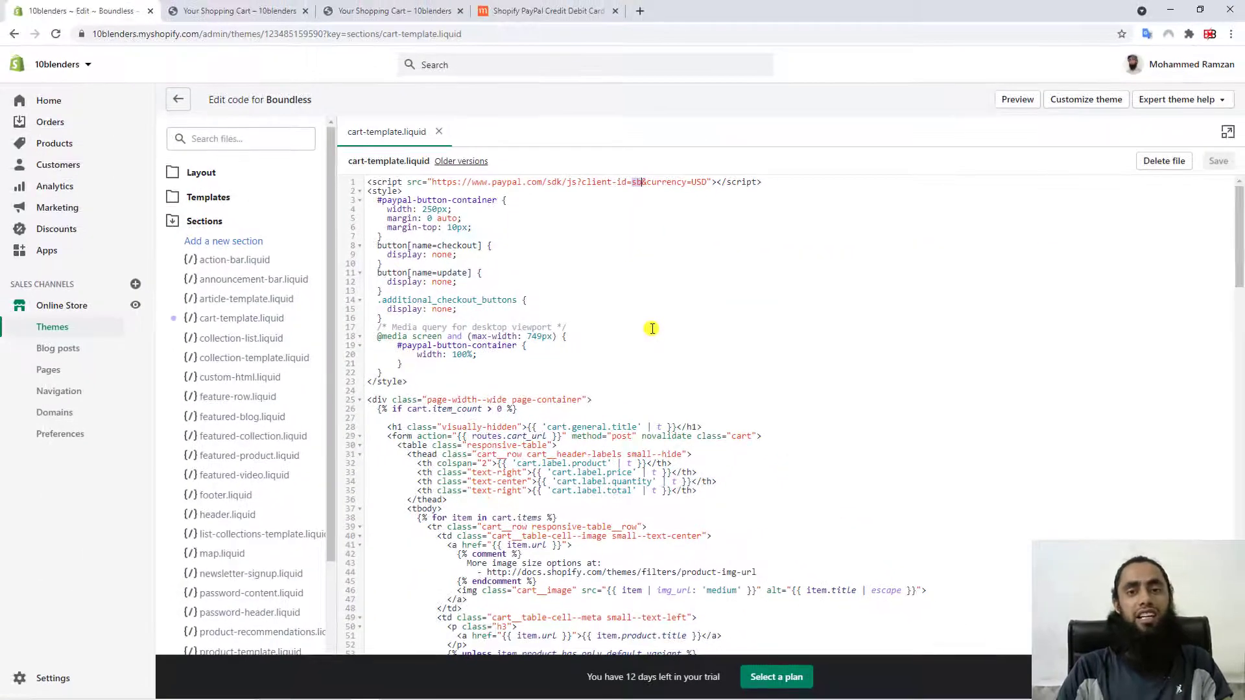
{"action": "left_click", "coordinate": [548, 10]}
{"action": "scroll", "coordinate": [547, 447], "scroll_direction": "down", "scroll_amount": 3}
{"action": "scroll", "coordinate": [547, 446], "scroll_direction": "down", "scroll_amount": 1}
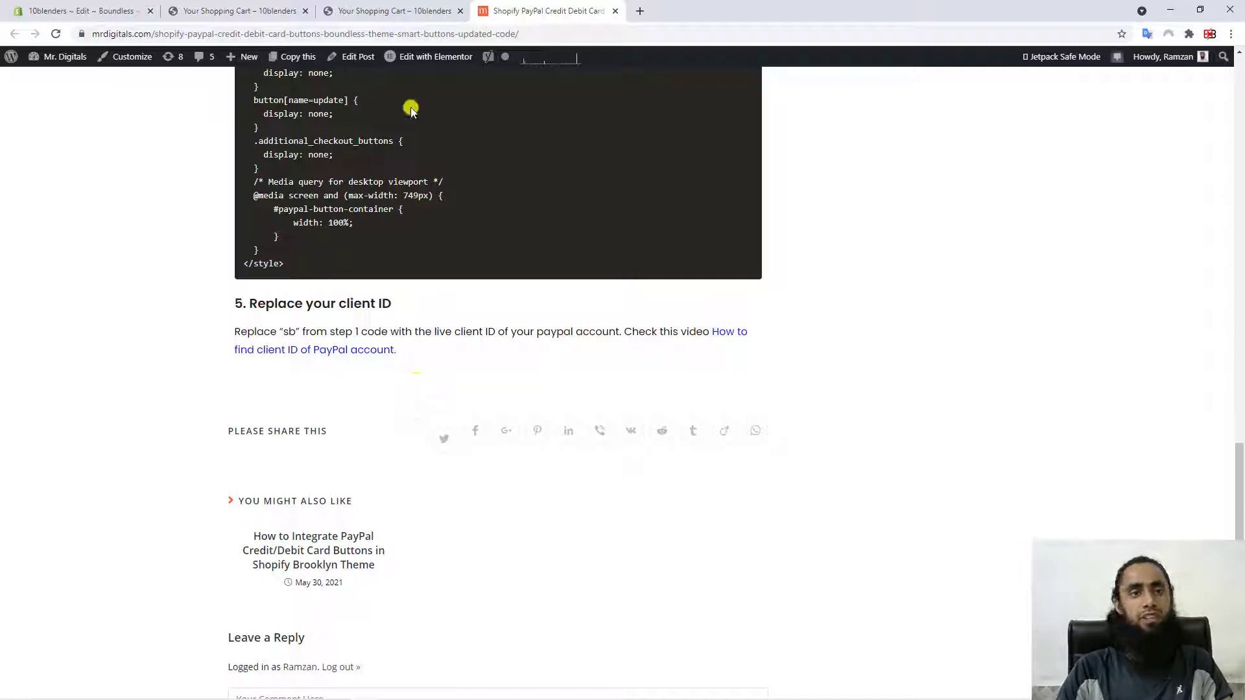
- Return to cart-template.liquid and point out the "sb" client-id value in the PayPal SDK script on line 1
{"action": "left_click", "coordinate": [98, 11]}
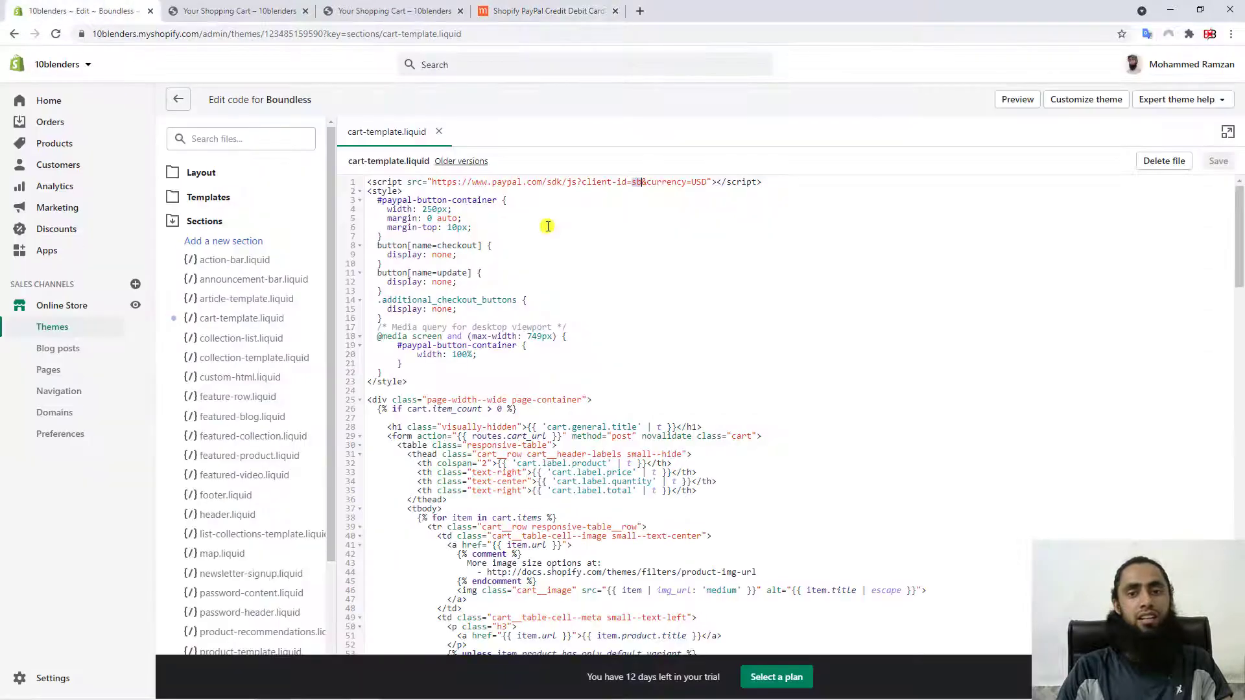
{"action": "left_click", "coordinate": [633, 184]}
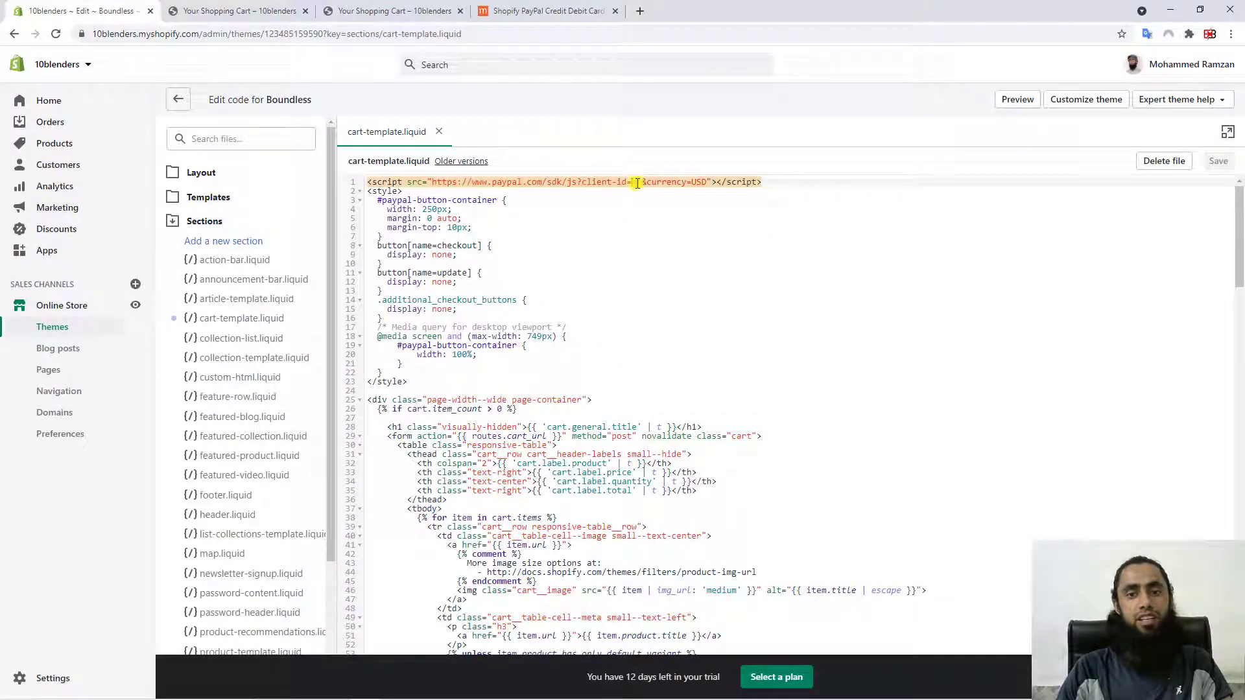
{"action": "double_click", "coordinate": [639, 184]}
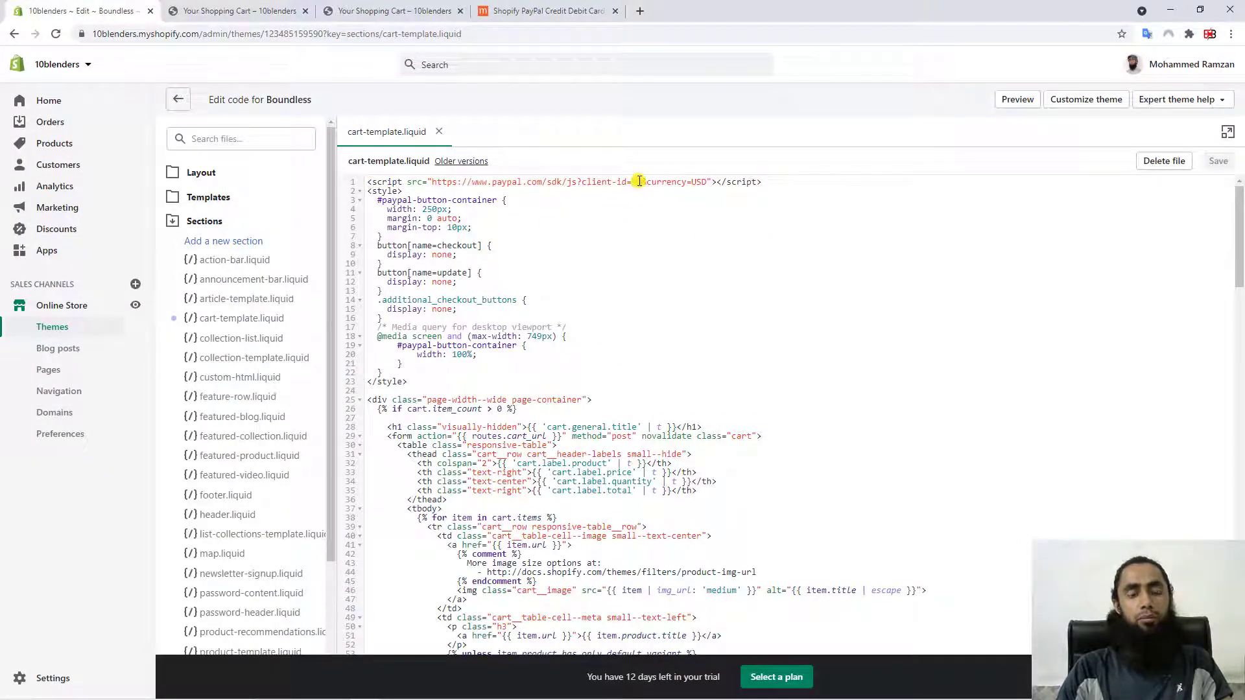
{"action": "triple_click", "coordinate": [640, 182]}
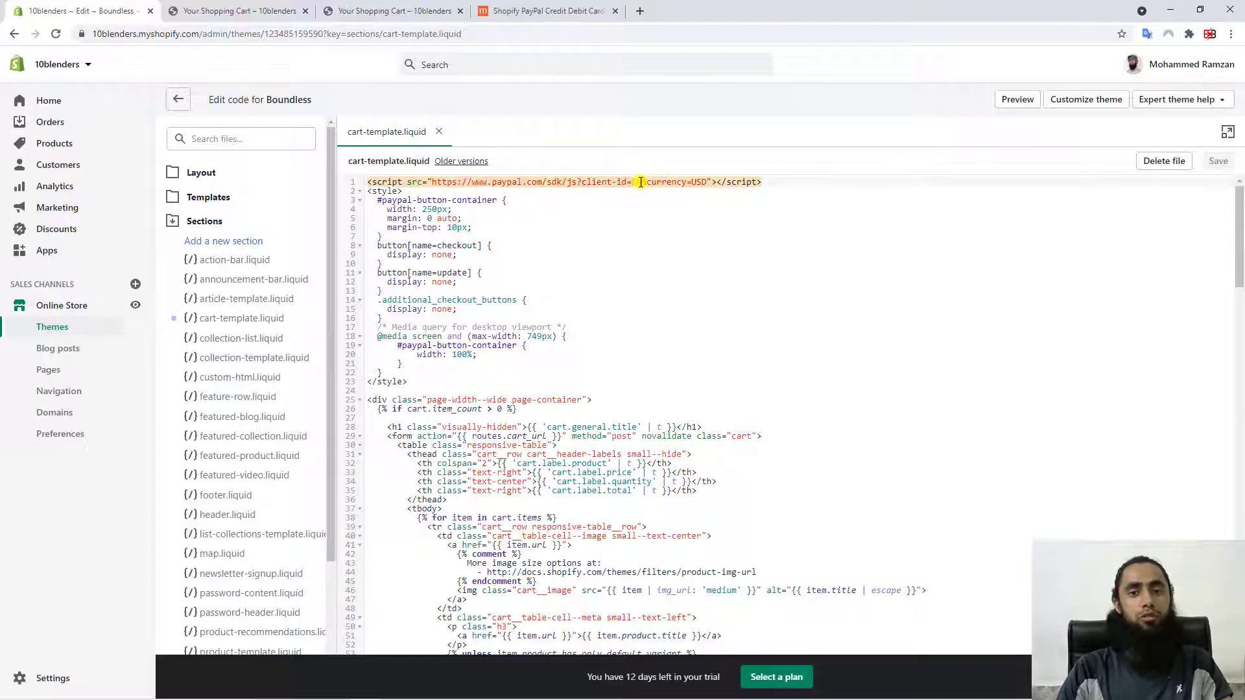
{"action": "double_click", "coordinate": [636, 182]}
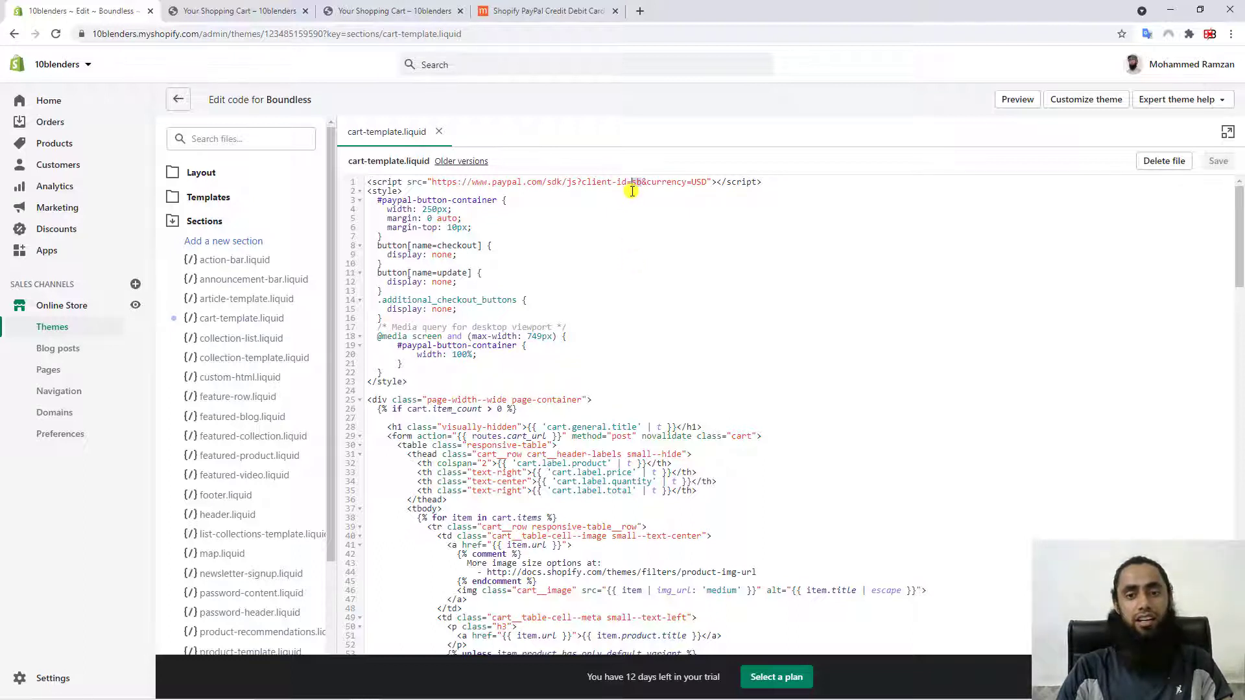
{"action": "left_click", "coordinate": [794, 182]}
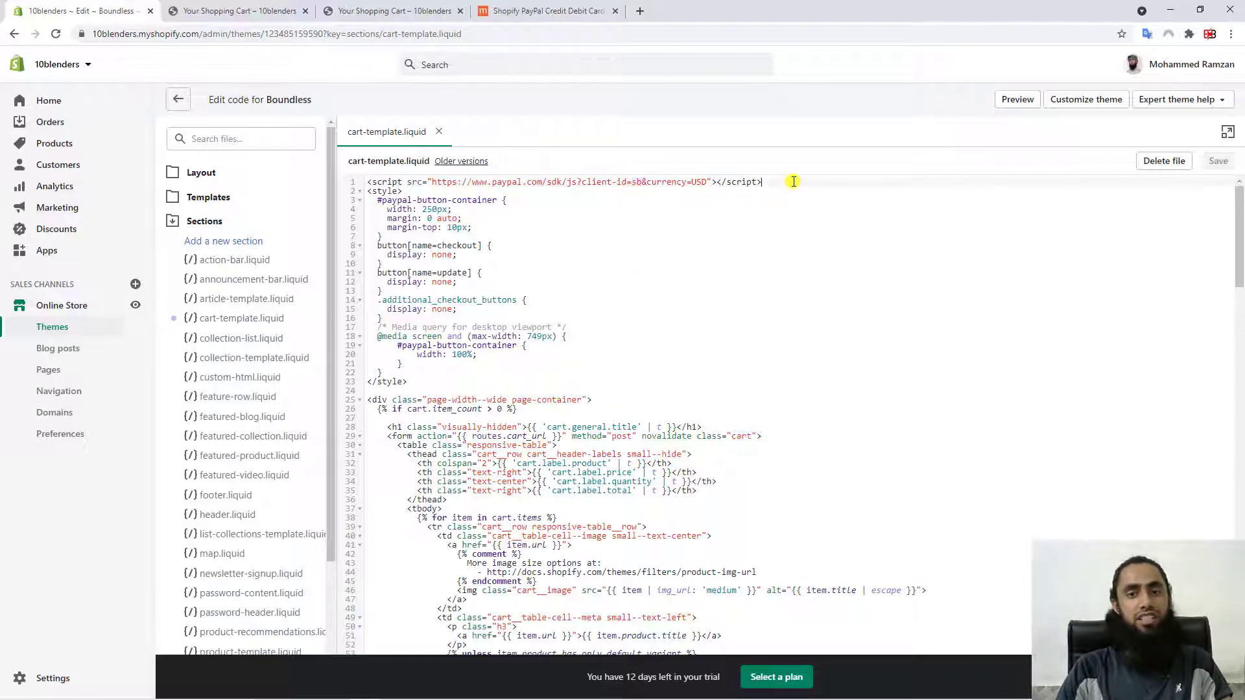
- Open PayPal's Smart Payment Buttons demo at developer.paypal.com/demo/checkout in a new browser tab
{"action": "left_click", "coordinate": [641, 11]}
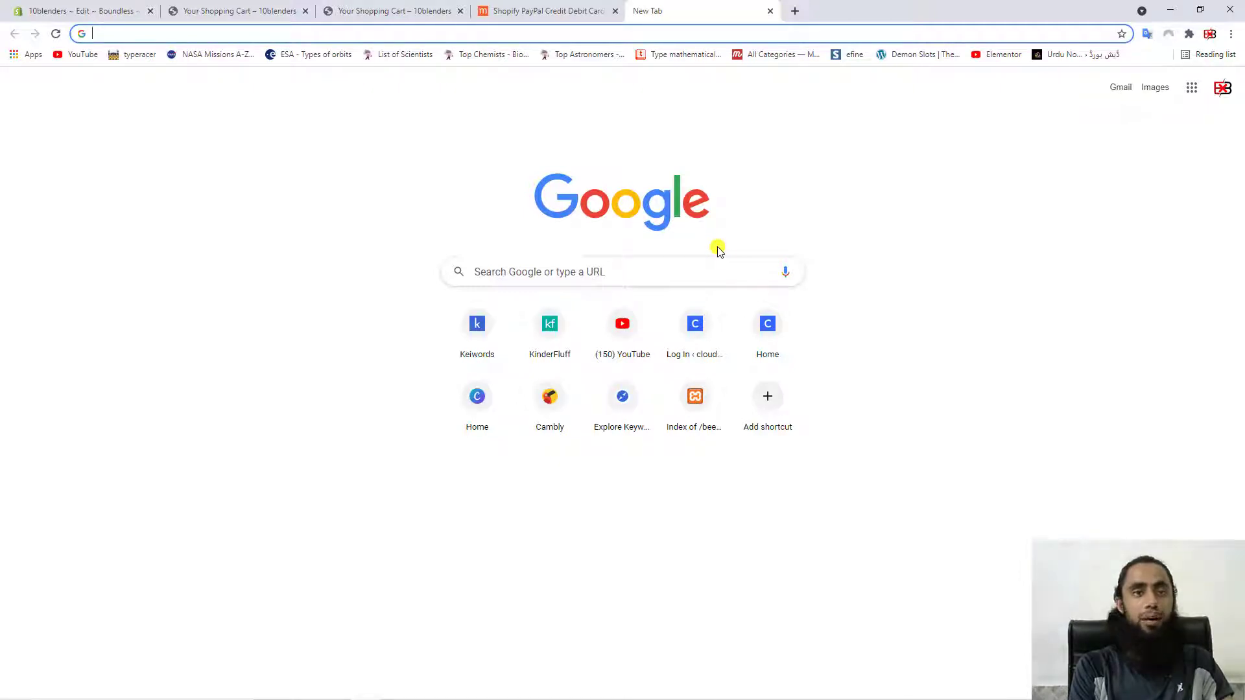
{"action": "type", "text": "devv"}
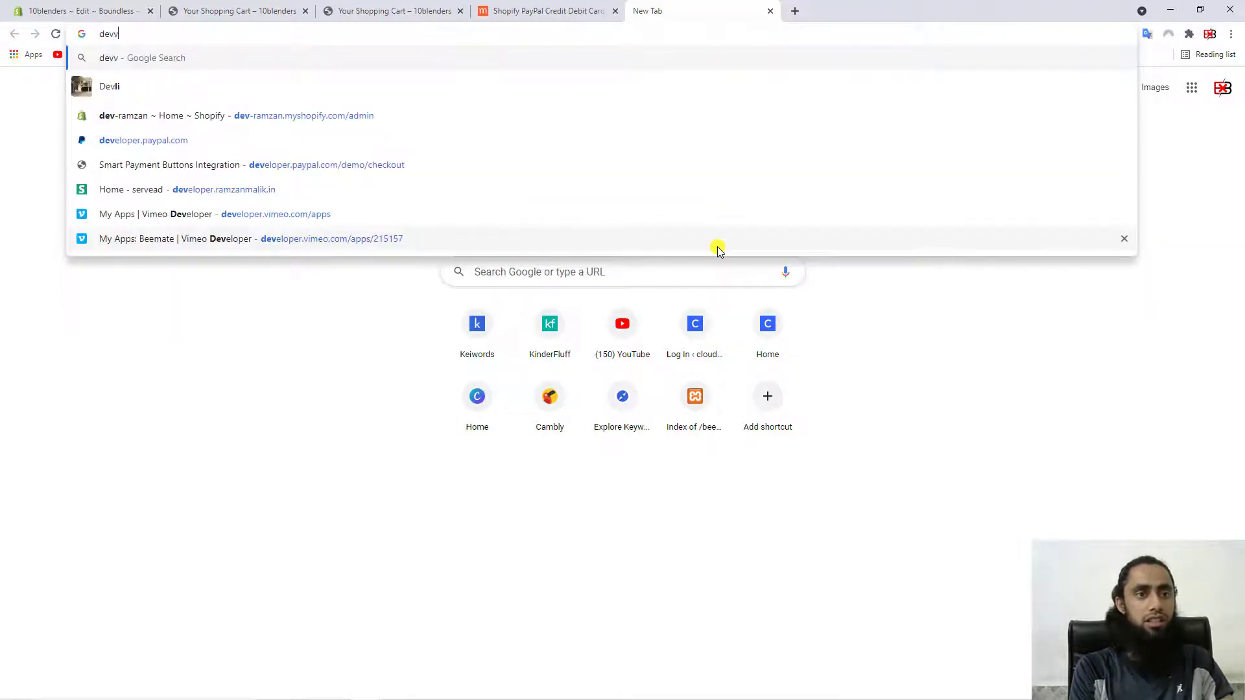
{"action": "key", "text": "BackSpace"}
{"action": "type", "text": "elop"}
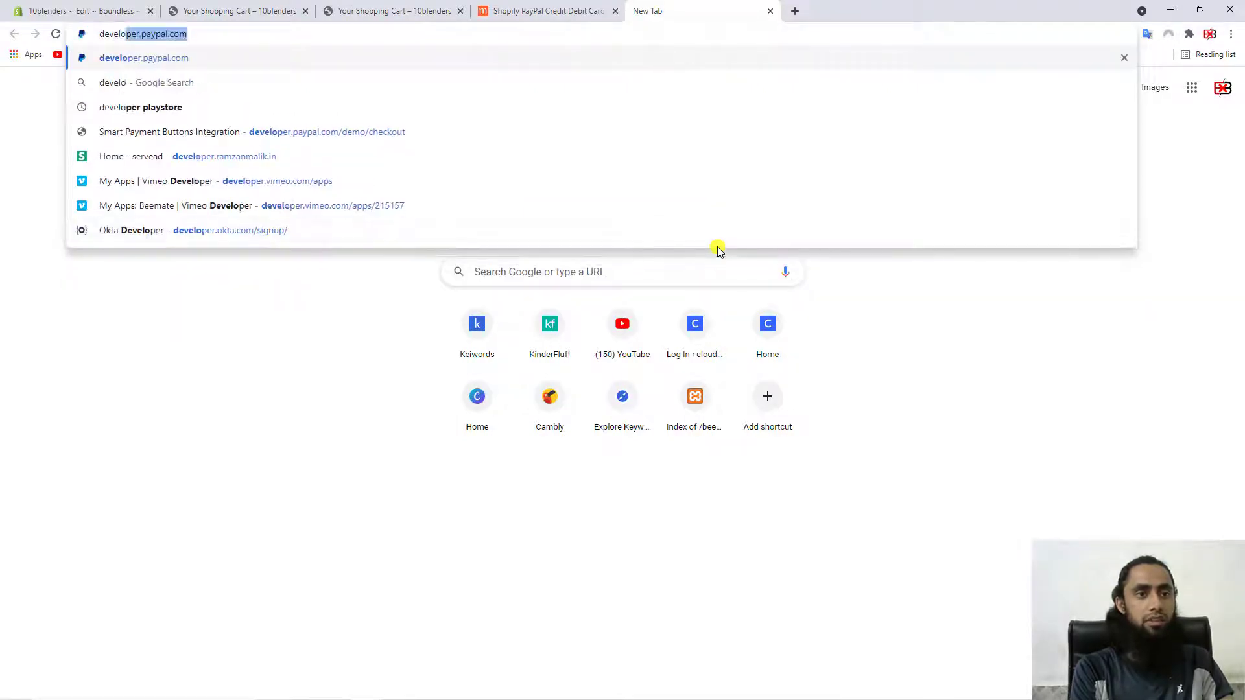
{"action": "type", "text": "er.paypal.com/demo"}
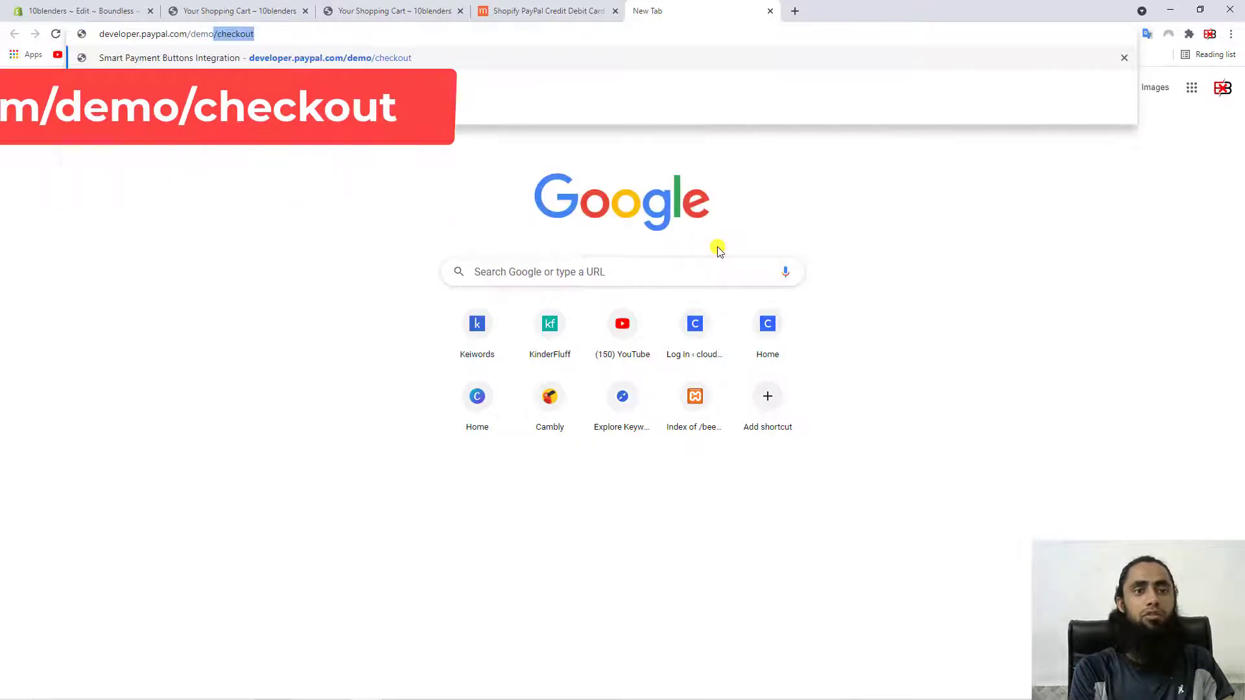
{"action": "key", "text": "Return"}
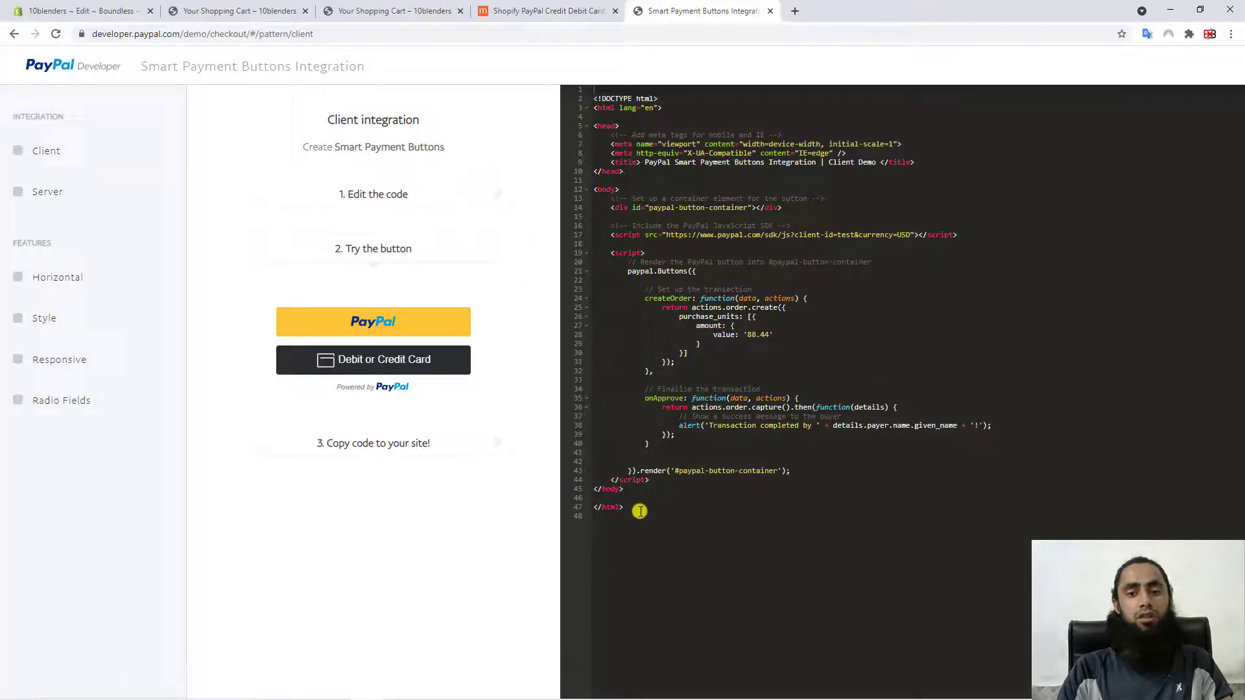
- Examine the demo's Client integration code, view its Style and Responsive button samples, and return to the Client sample
{"action": "left_click_drag", "start_coordinate": [636, 508], "coordinate": [582, 105]}
{"action": "left_click", "coordinate": [702, 271]}
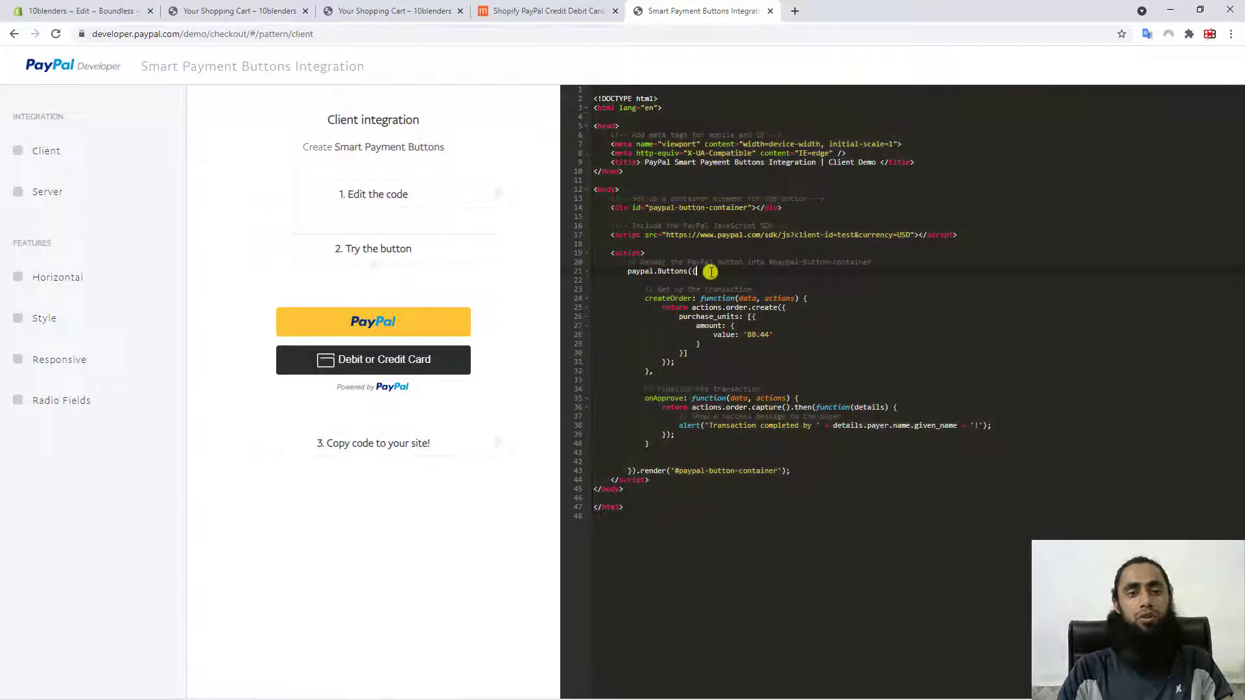
{"action": "left_click", "coordinate": [43, 316]}
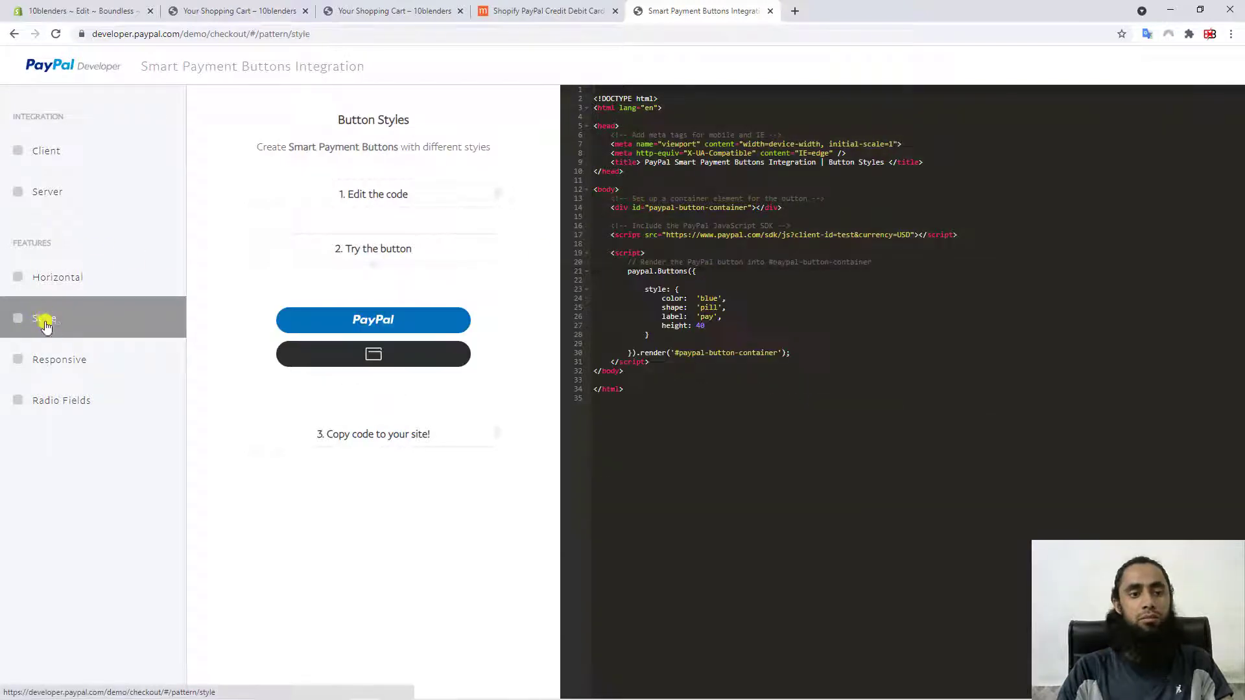
{"action": "left_click", "coordinate": [57, 363]}
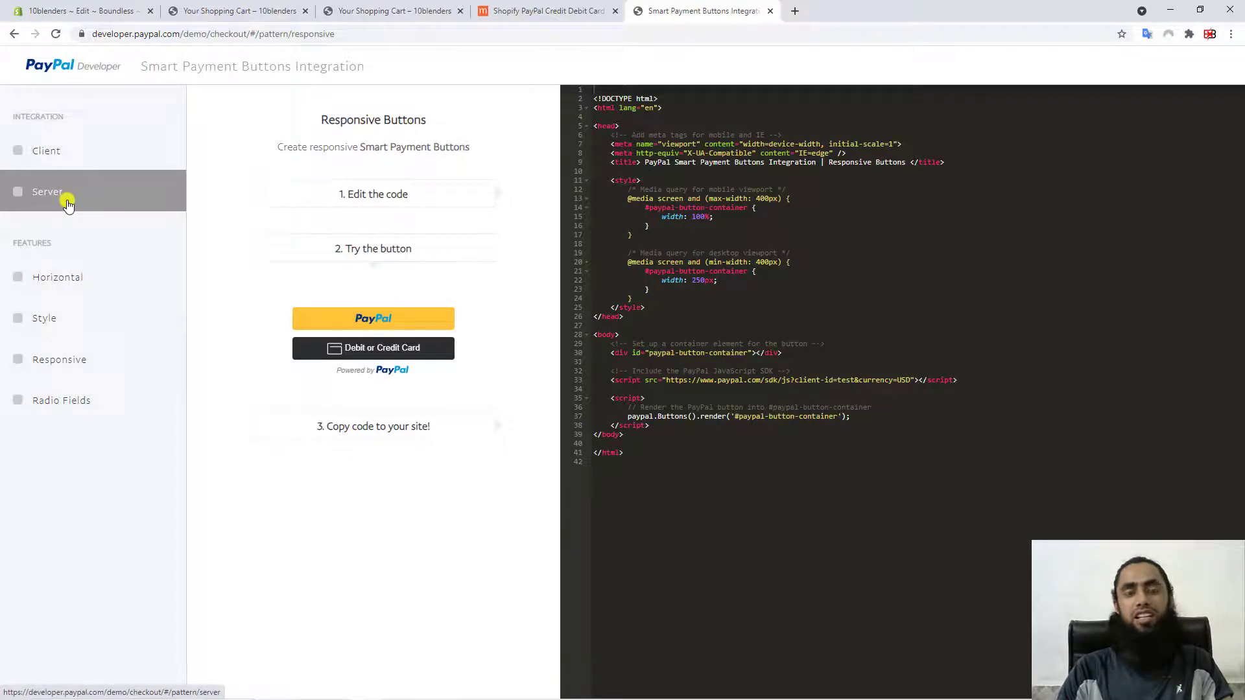
{"action": "left_click", "coordinate": [48, 152]}
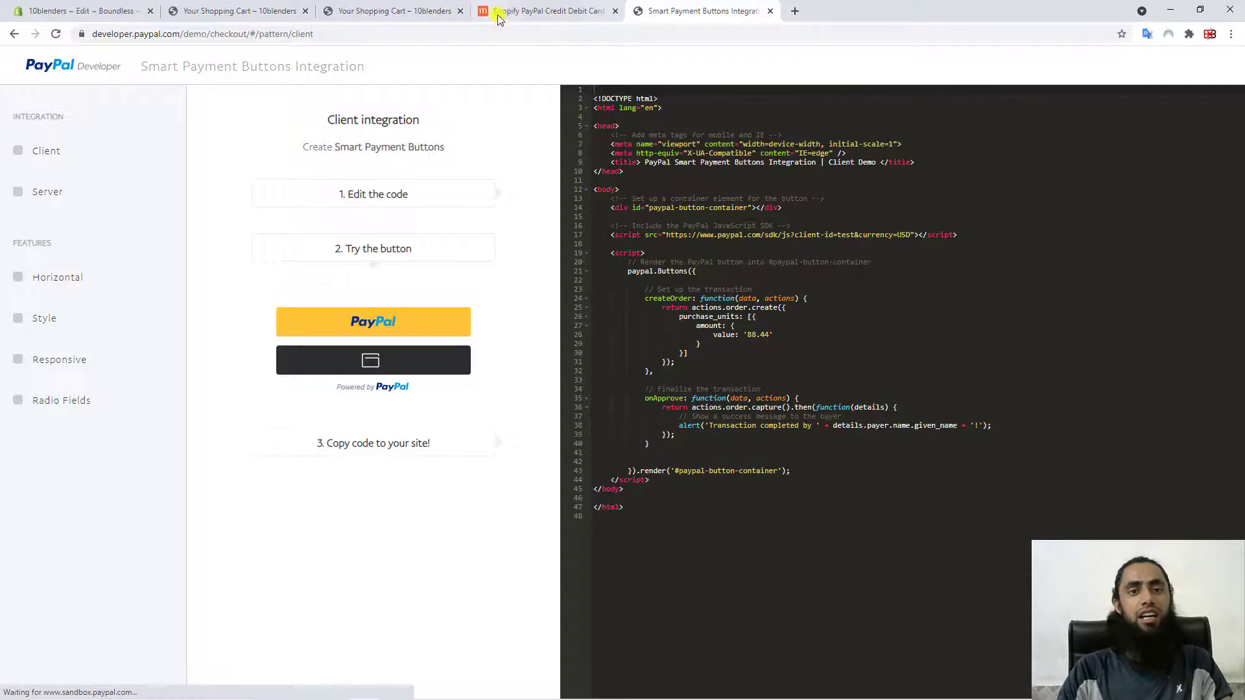
- Review the blog post's scripts under steps 1 and 2 for adding PayPal buttons to cart-template.liquid
{"action": "left_click", "coordinate": [501, 11]}
{"action": "scroll", "coordinate": [482, 296], "scroll_direction": "up", "scroll_amount": 12}
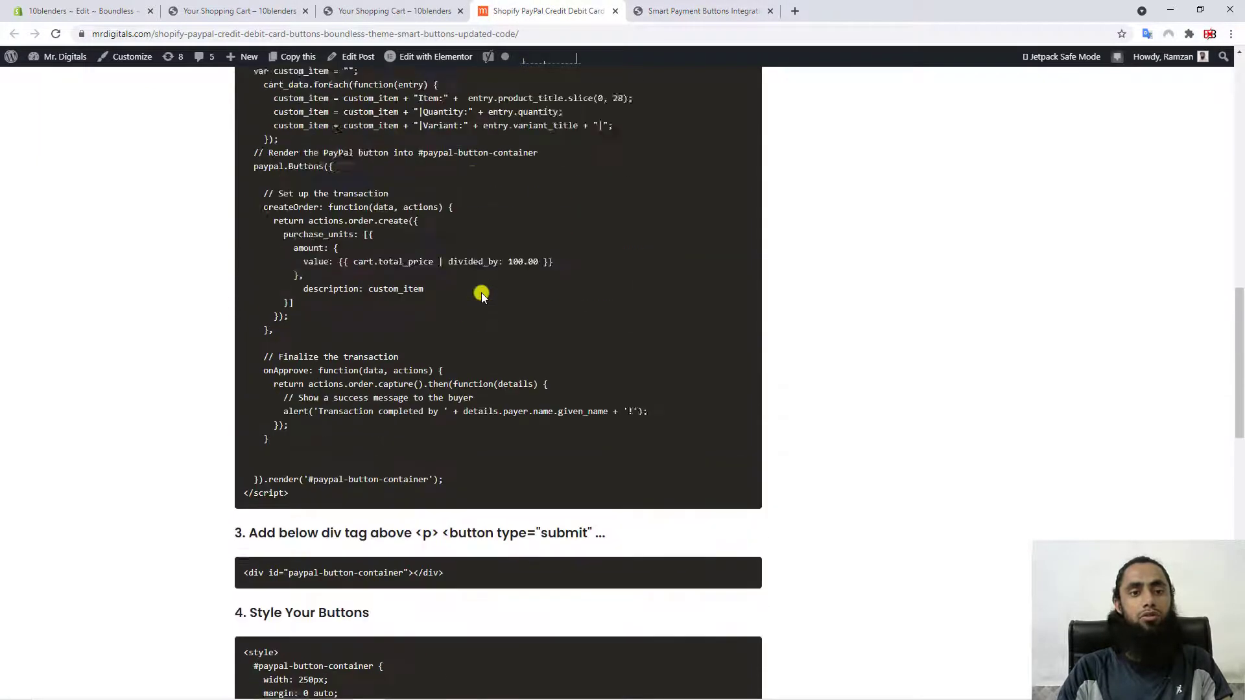
{"action": "scroll", "coordinate": [756, 412], "scroll_direction": "up", "scroll_amount": 5}
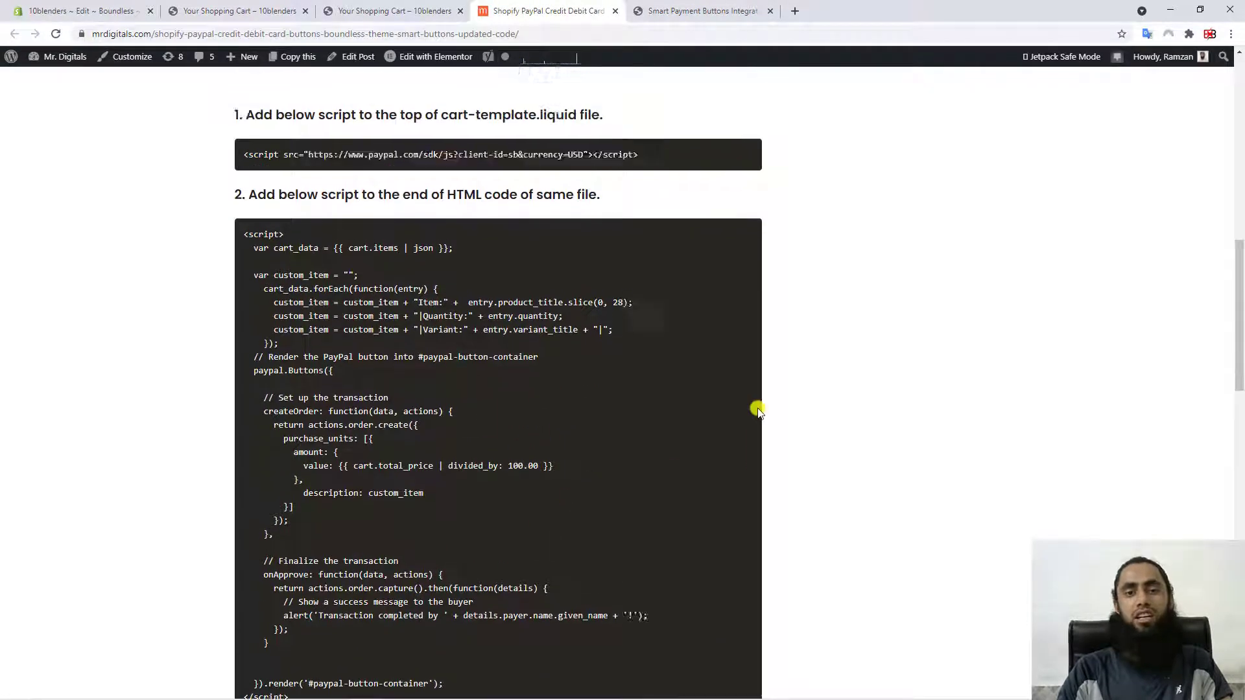
{"action": "scroll", "coordinate": [911, 447], "scroll_direction": "down", "scroll_amount": 3}
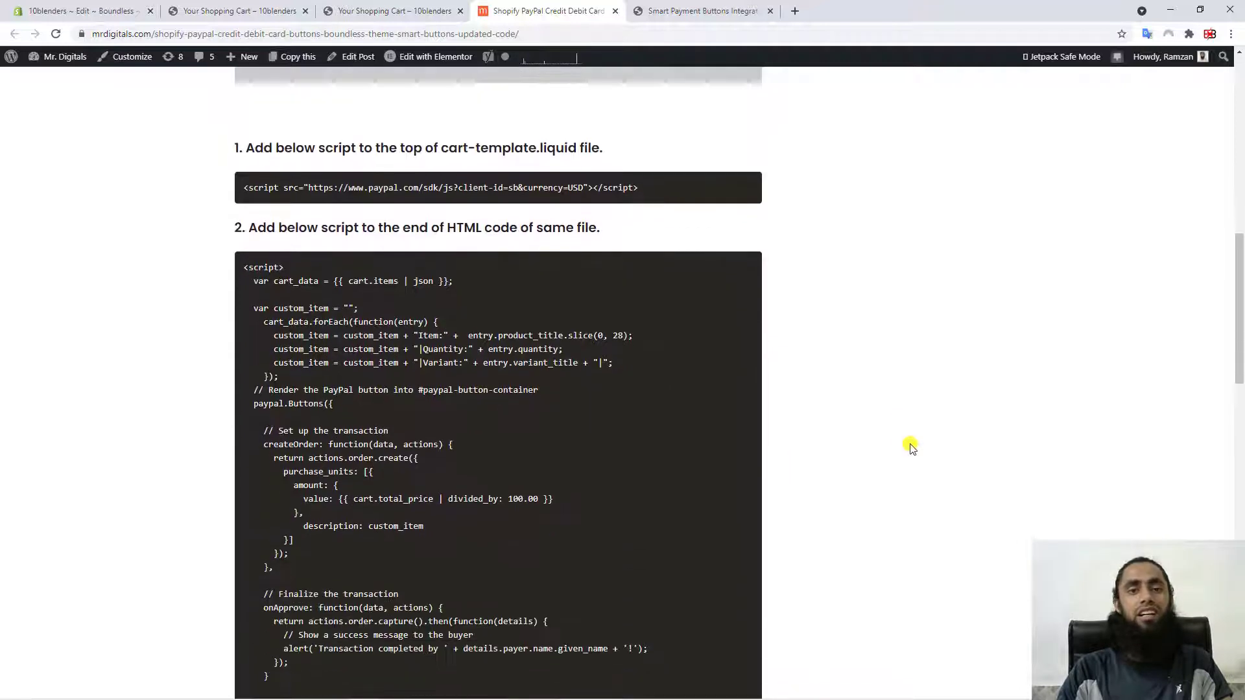